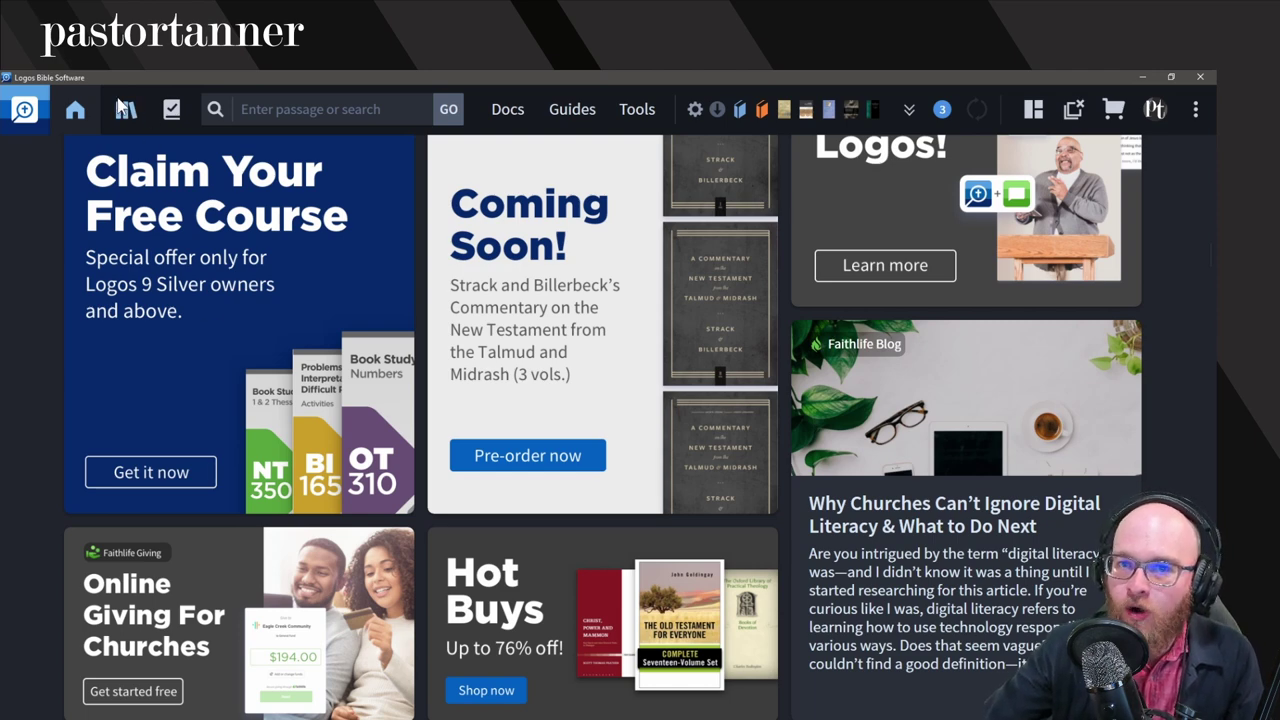
Step: Open the library and show the list of preferred resources beside the resource table
{"action": "left_click", "coordinate": [126, 112]}
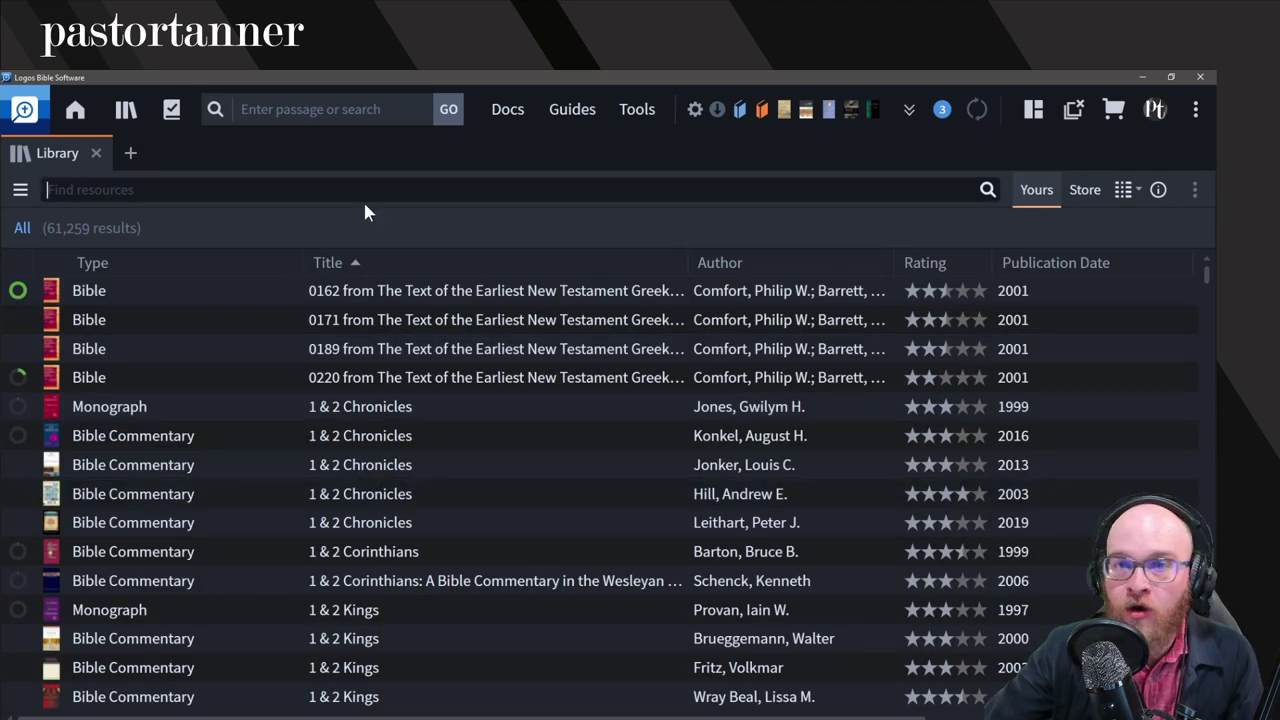
{"action": "left_click", "coordinate": [305, 182]}
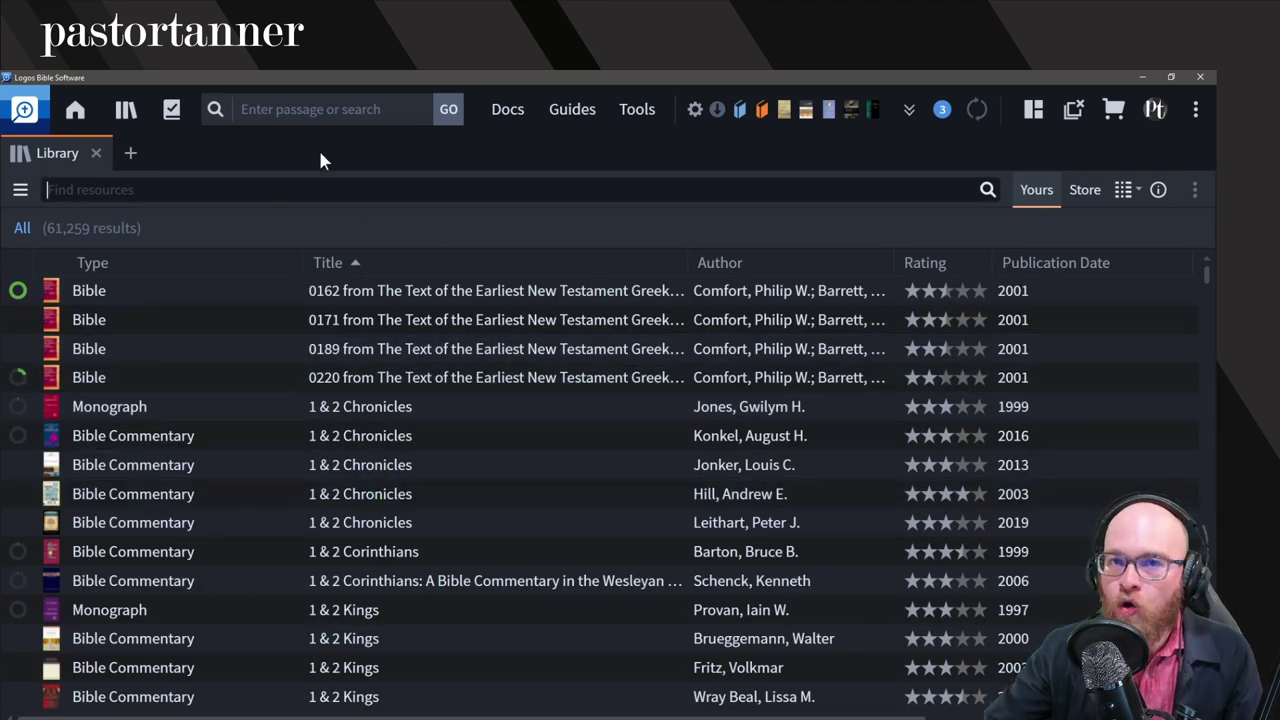
{"action": "left_click", "coordinate": [1194, 194]}
{"action": "left_click", "coordinate": [822, 364]}
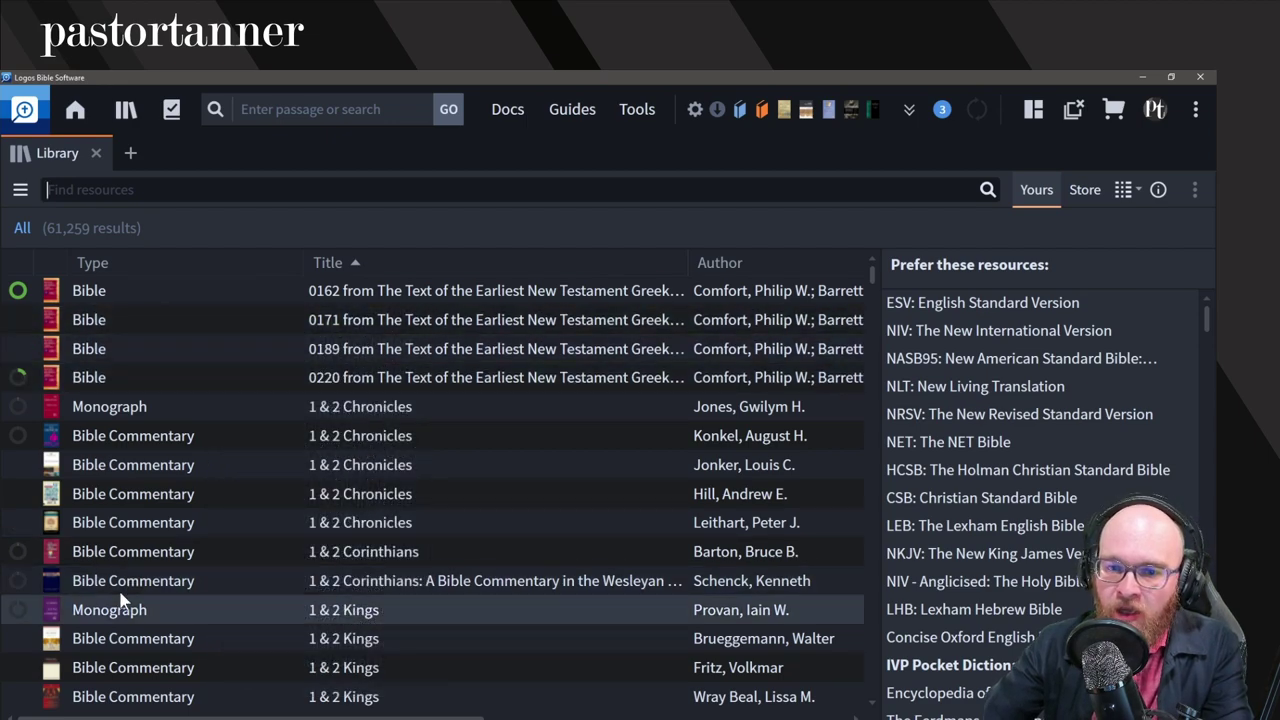
Step: Browse the library's resources in title order and return to the start of the list
{"action": "scroll", "coordinate": [192, 367], "scroll_direction": "down", "scroll_amount": 4}
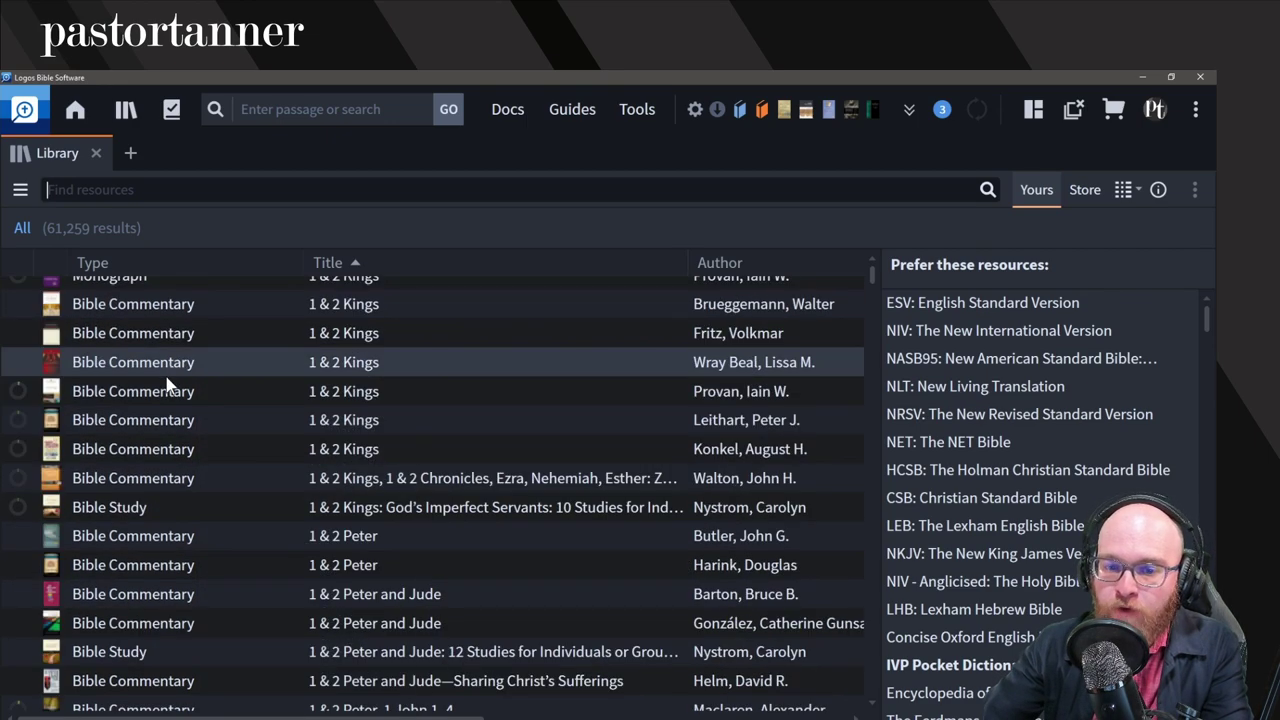
{"action": "scroll", "coordinate": [171, 390], "scroll_direction": "up", "scroll_amount": 4}
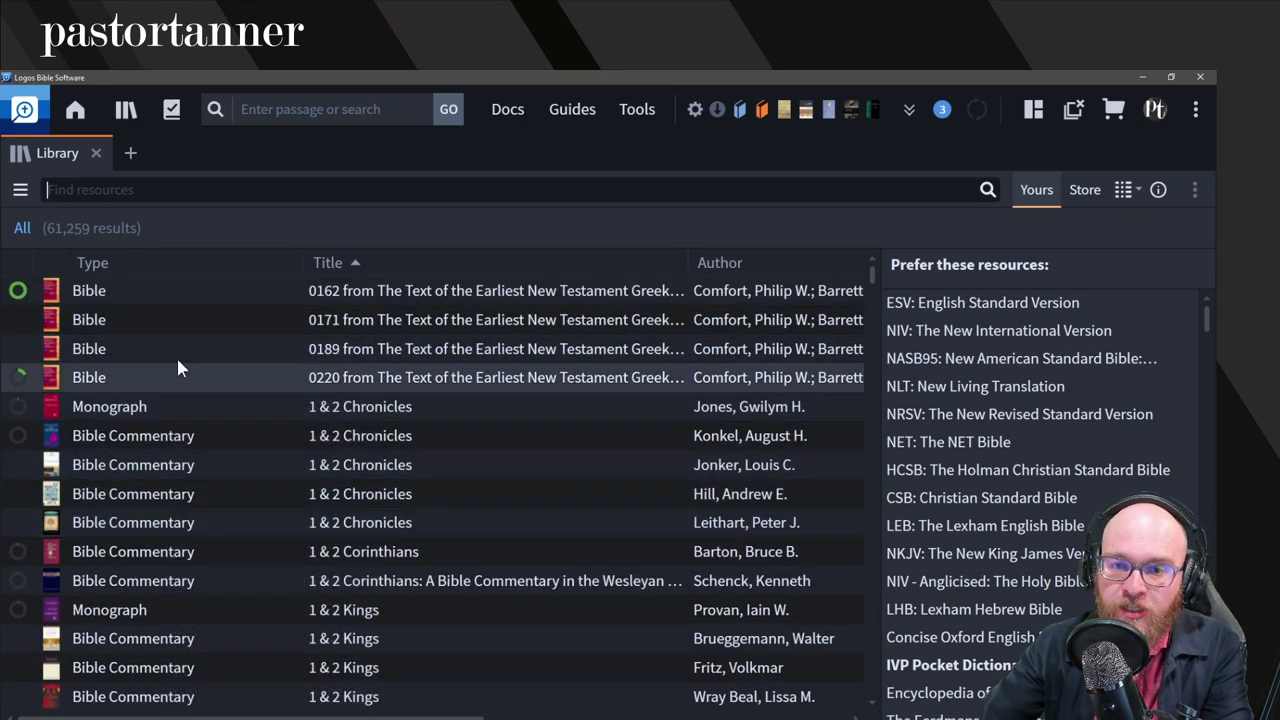
{"action": "scroll", "coordinate": [150, 340], "scroll_direction": "down", "scroll_amount": 2}
{"action": "scroll", "coordinate": [290, 450], "scroll_direction": "down", "scroll_amount": 2}
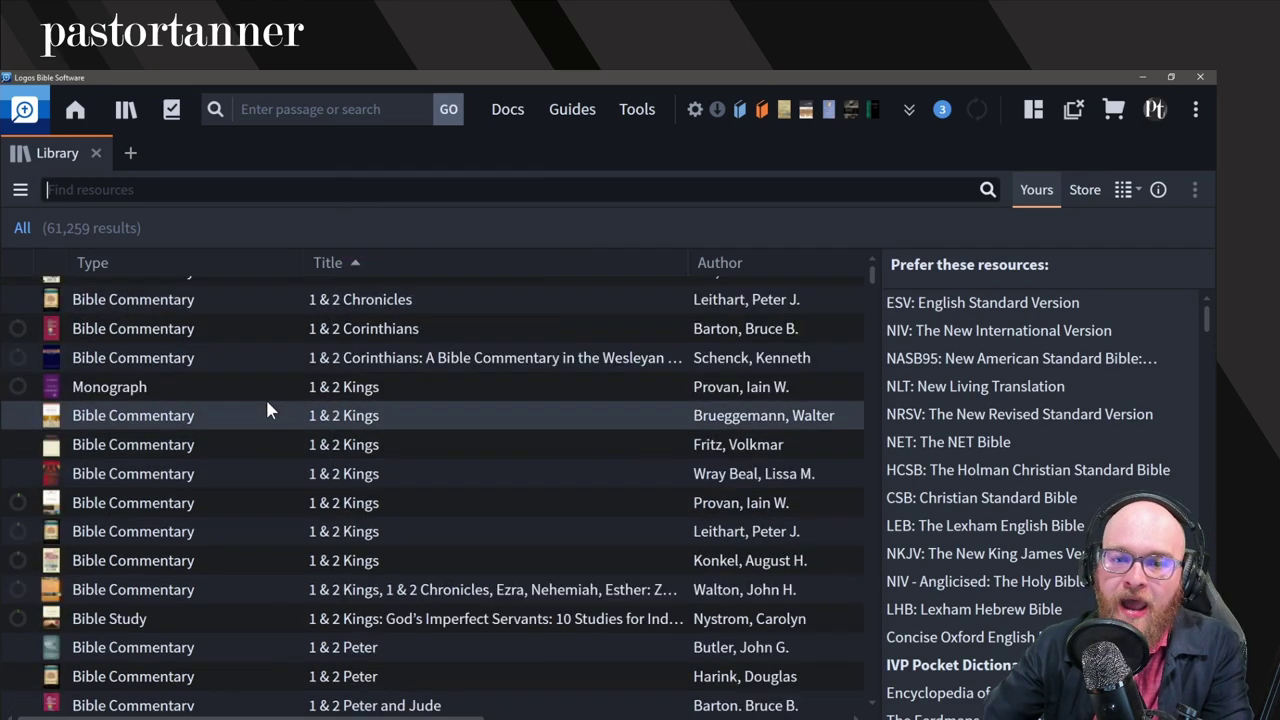
{"action": "scroll", "coordinate": [235, 410], "scroll_direction": "down", "scroll_amount": 4}
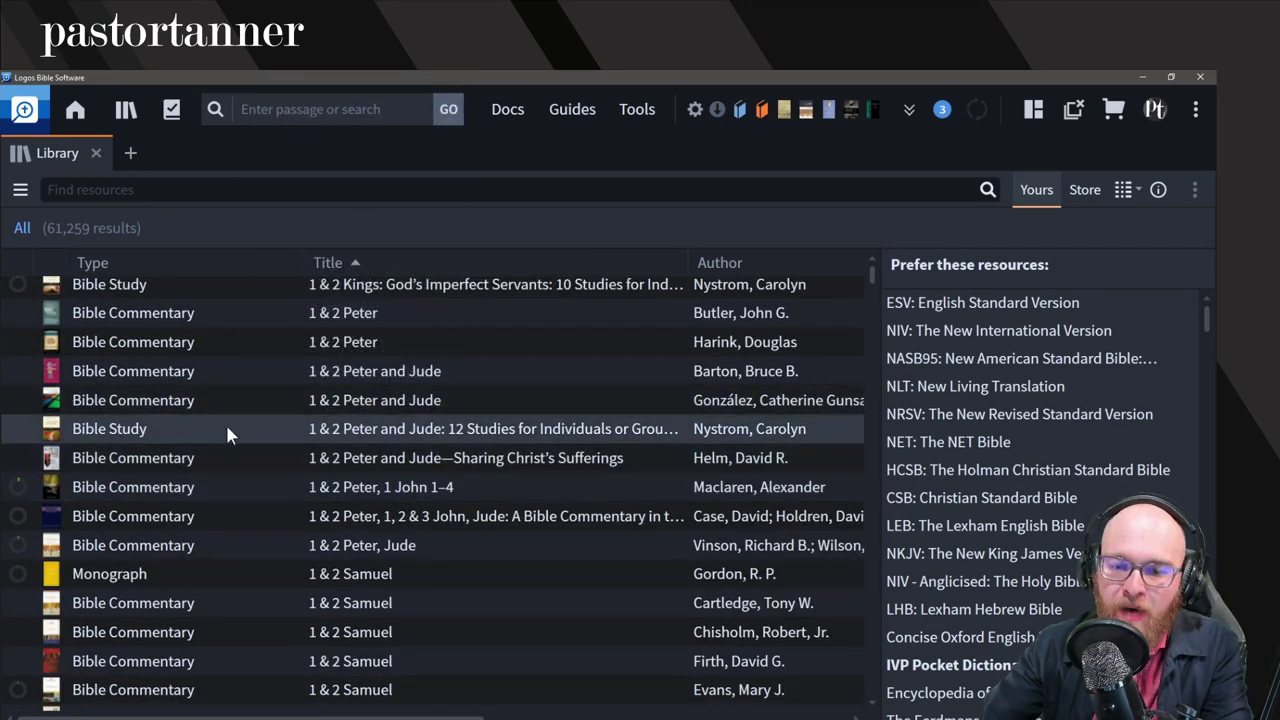
{"action": "scroll", "coordinate": [221, 445], "scroll_direction": "down", "scroll_amount": 4}
{"action": "scroll", "coordinate": [219, 470], "scroll_direction": "up", "scroll_amount": 10}
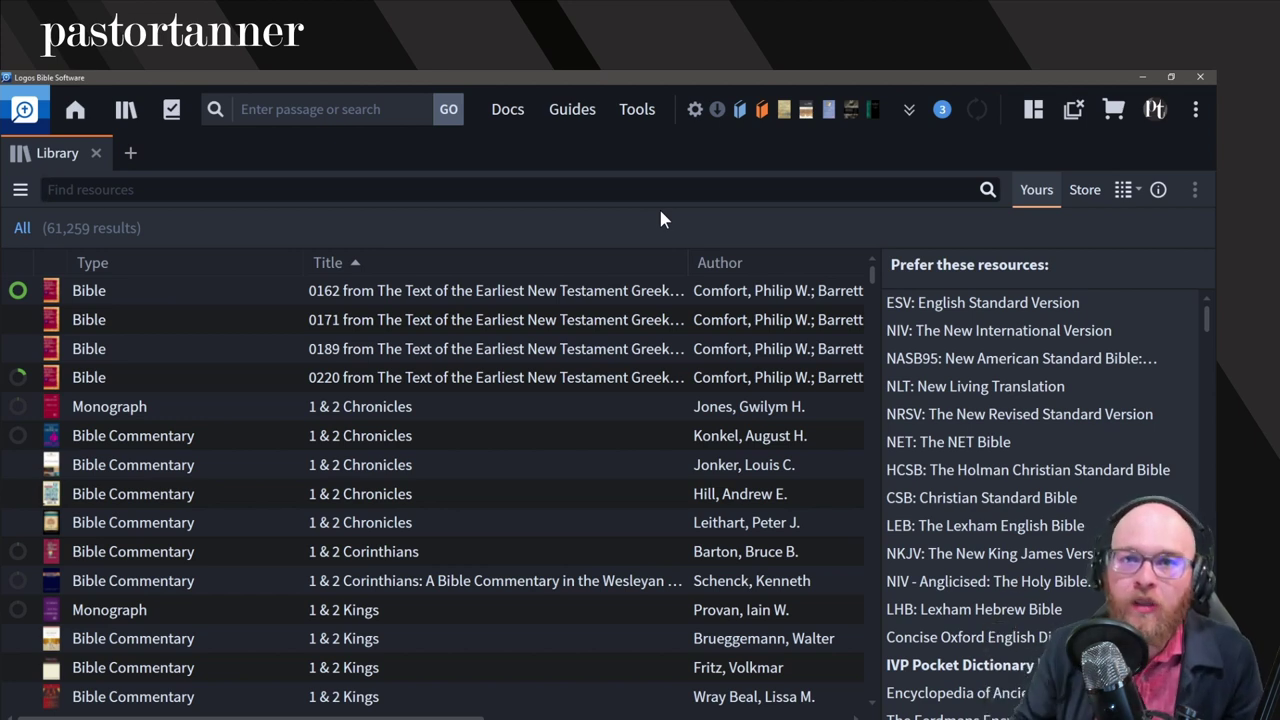
Step: Find "nasb" in the library and add New American Standard Bible, 1995 Edition: Paragraph Version to the preferred resources, directly below NIV
{"action": "type", "text": "nasb"}
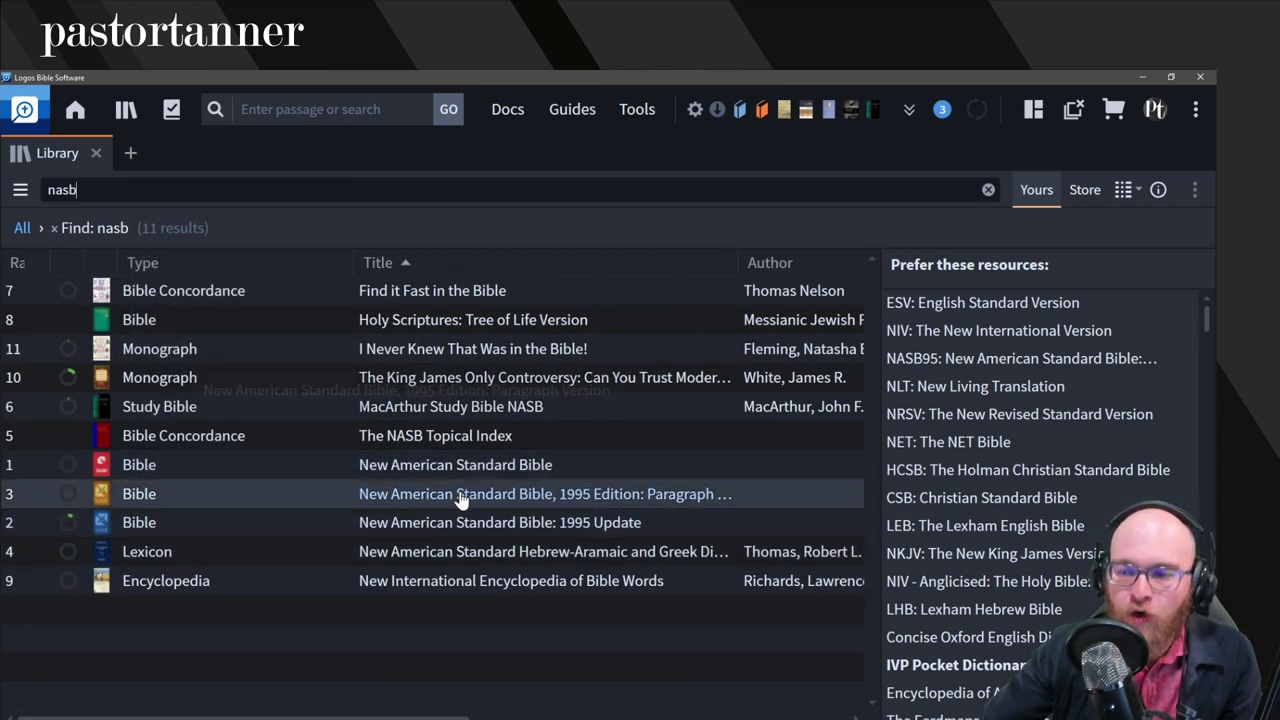
{"action": "left_click_drag", "start_coordinate": [479, 493], "coordinate": [980, 372]}
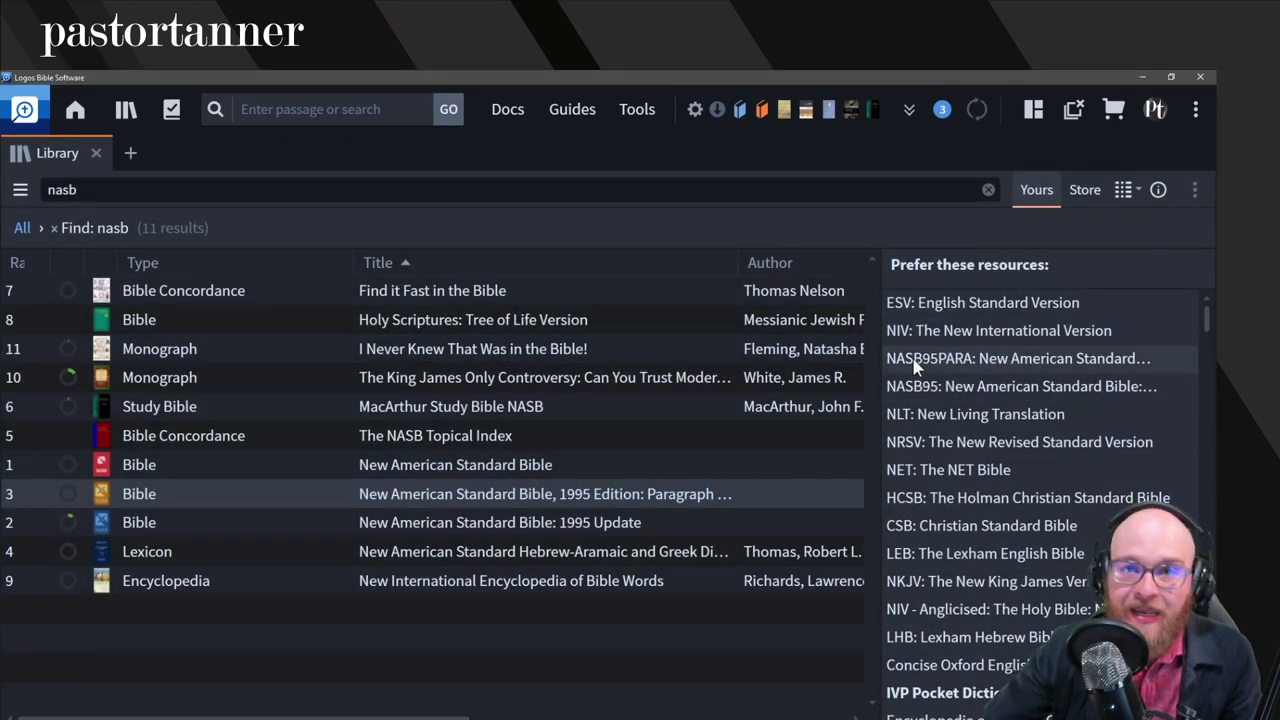
Step: Remove the NASB95PARA entry from the preferred resources
{"action": "right_click", "coordinate": [979, 370]}
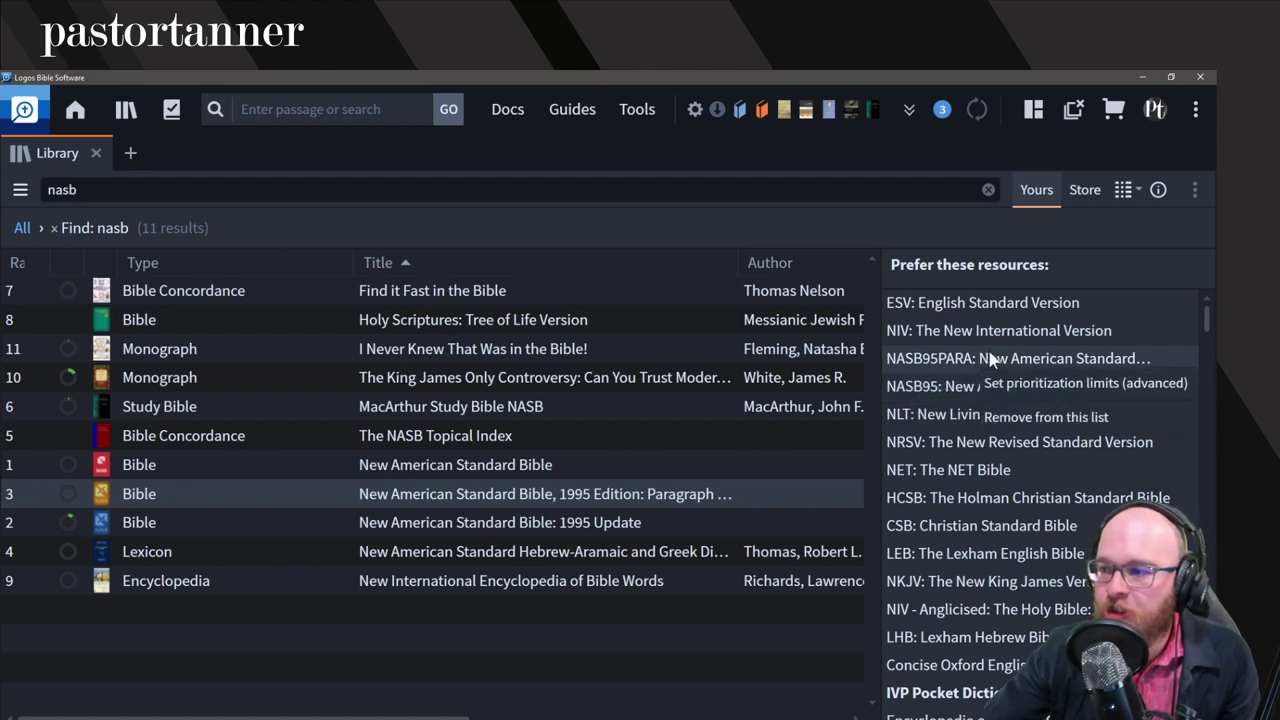
{"action": "left_click", "coordinate": [1066, 425]}
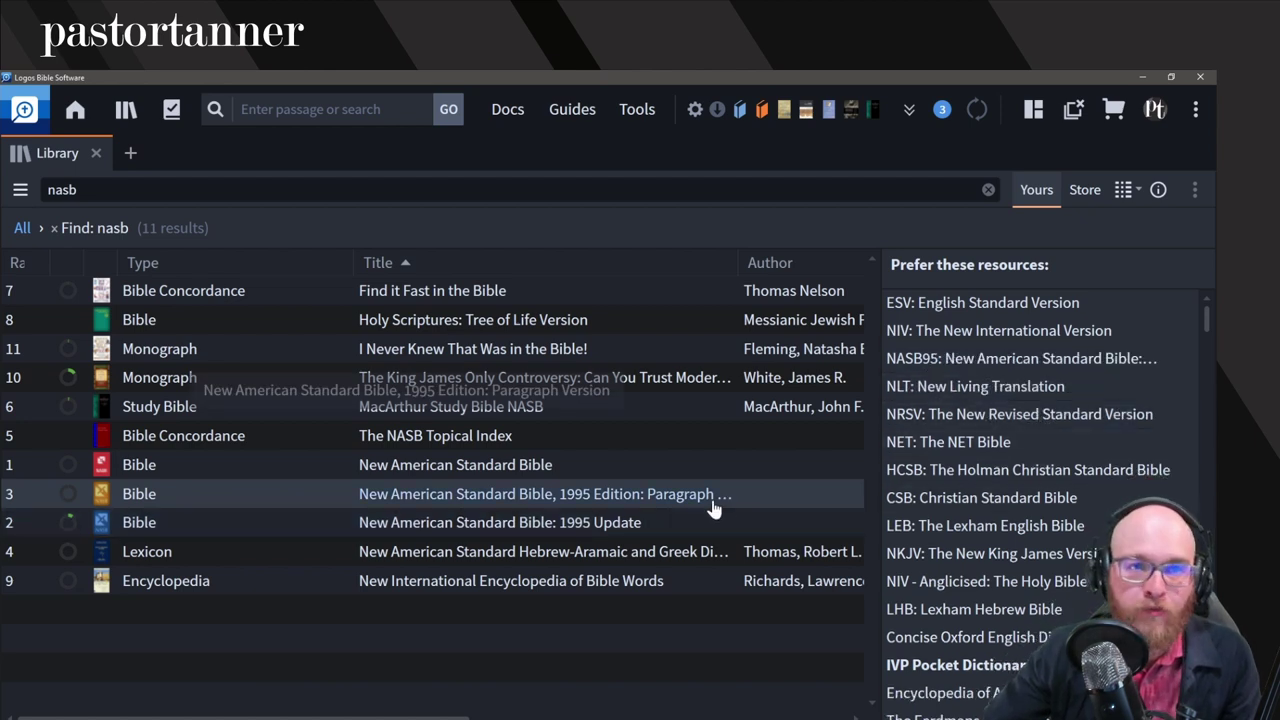
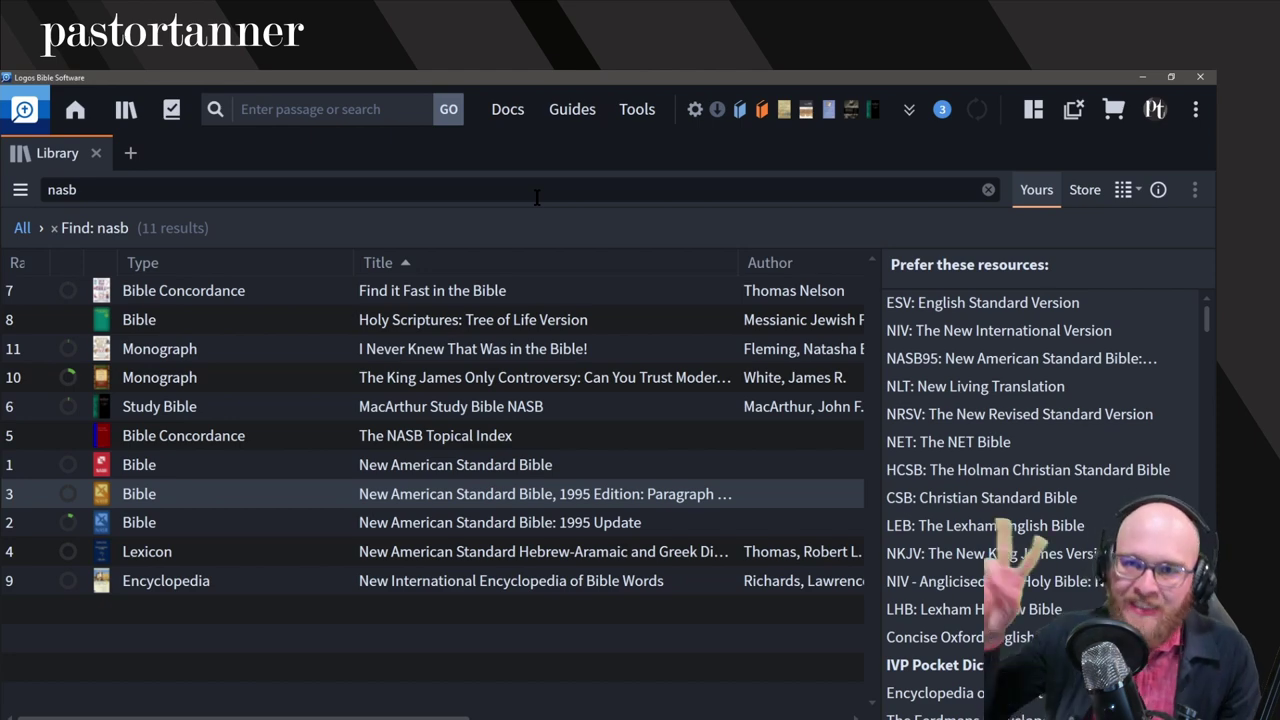
Step: Search the library for "dictionary" and sort the results by rank in ascending order
{"action": "scroll", "coordinate": [1014, 371], "scroll_direction": "down", "scroll_amount": 1}
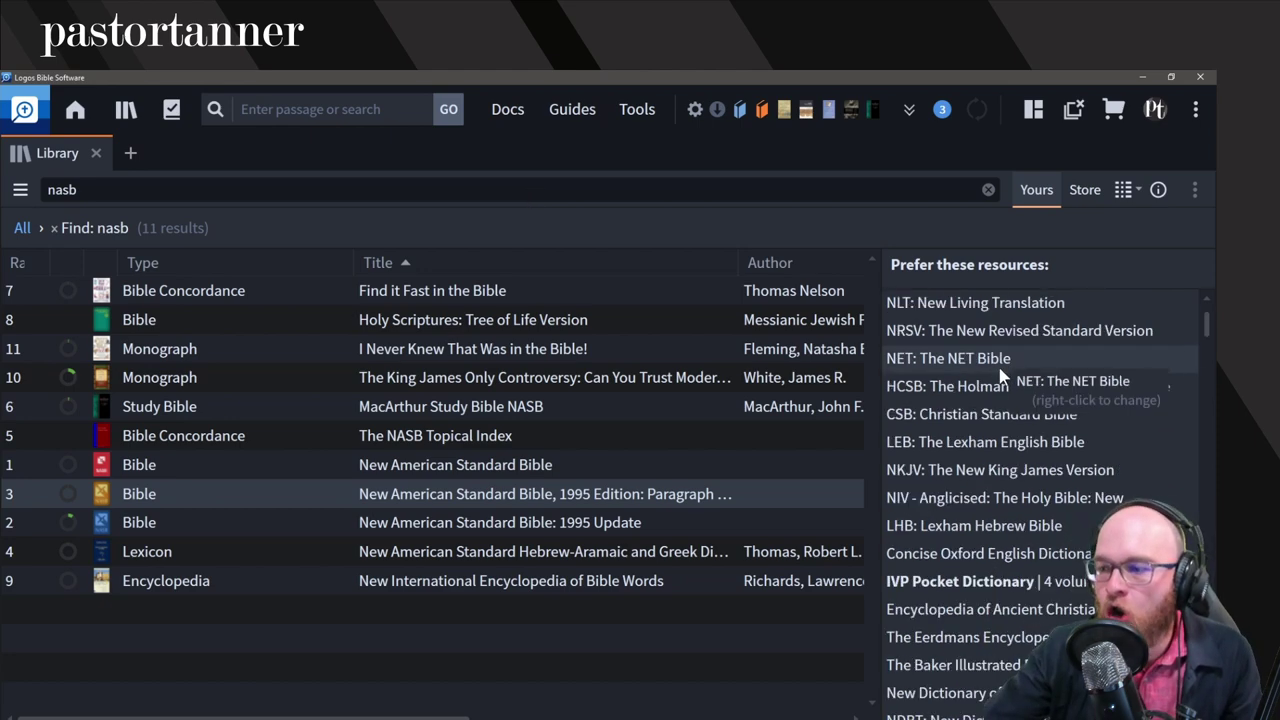
{"action": "scroll", "coordinate": [1037, 452], "scroll_direction": "down", "scroll_amount": 1}
{"action": "left_click", "coordinate": [140, 190]}
{"action": "type", "text": "dicrti"}
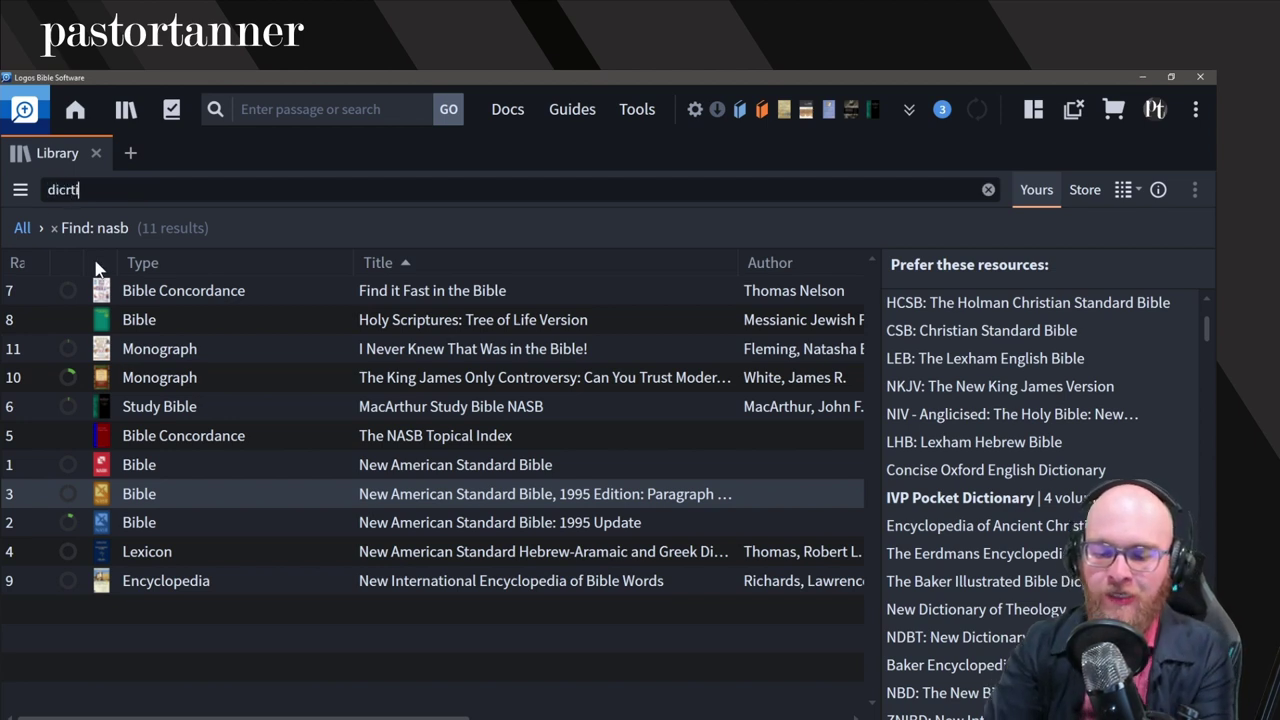
{"action": "key", "text": "BackSpace"}
{"action": "type", "text": "tionat"}
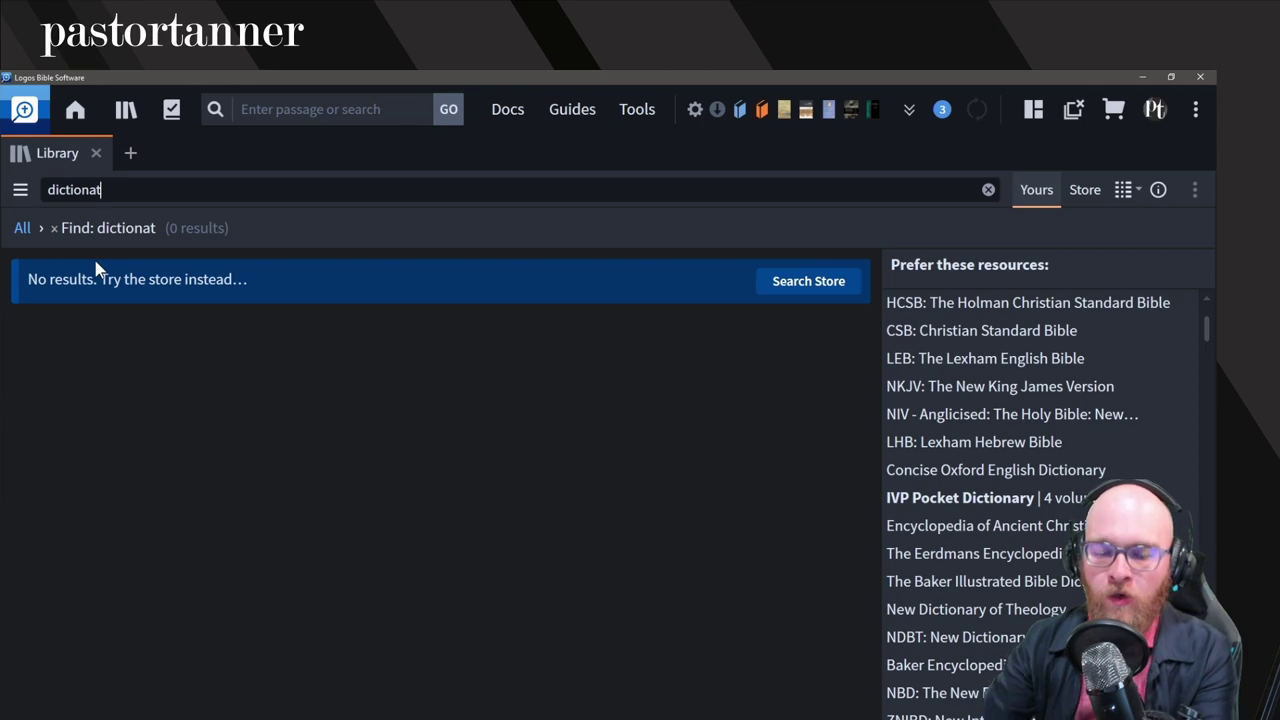
{"action": "key", "text": "BackSpace"}
{"action": "type", "text": "ry"}
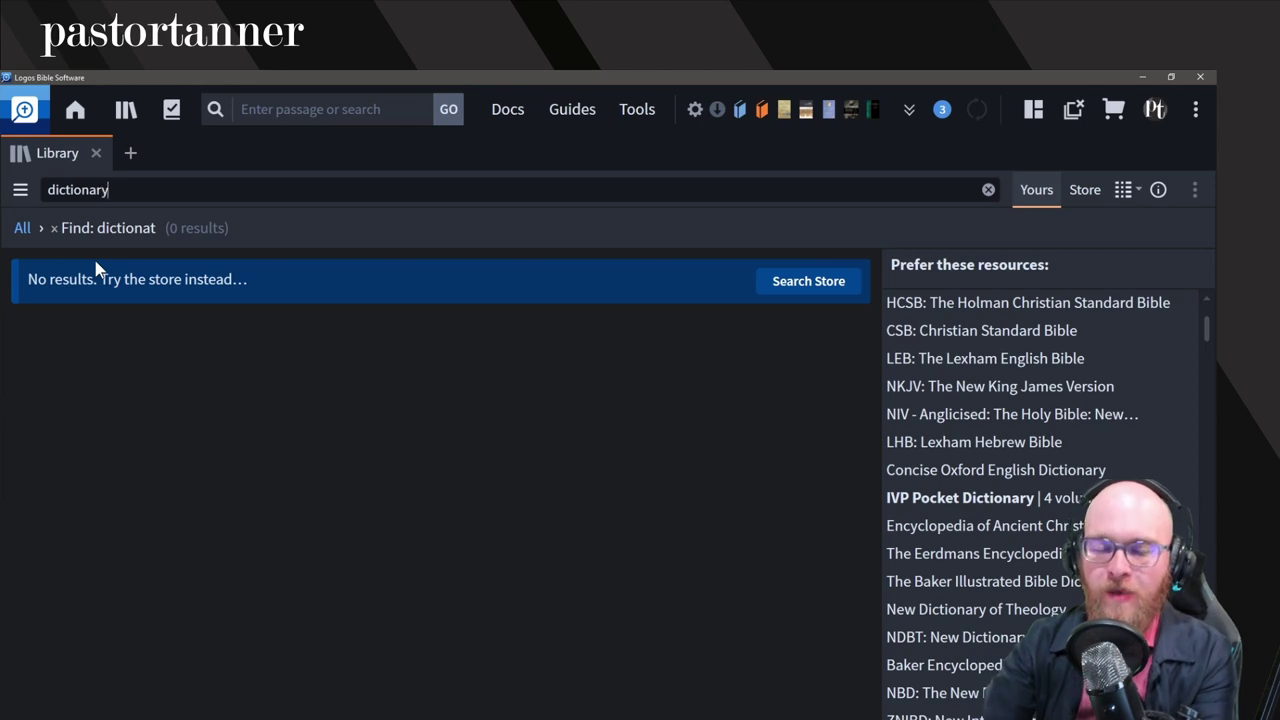
{"action": "left_click", "coordinate": [20, 262]}
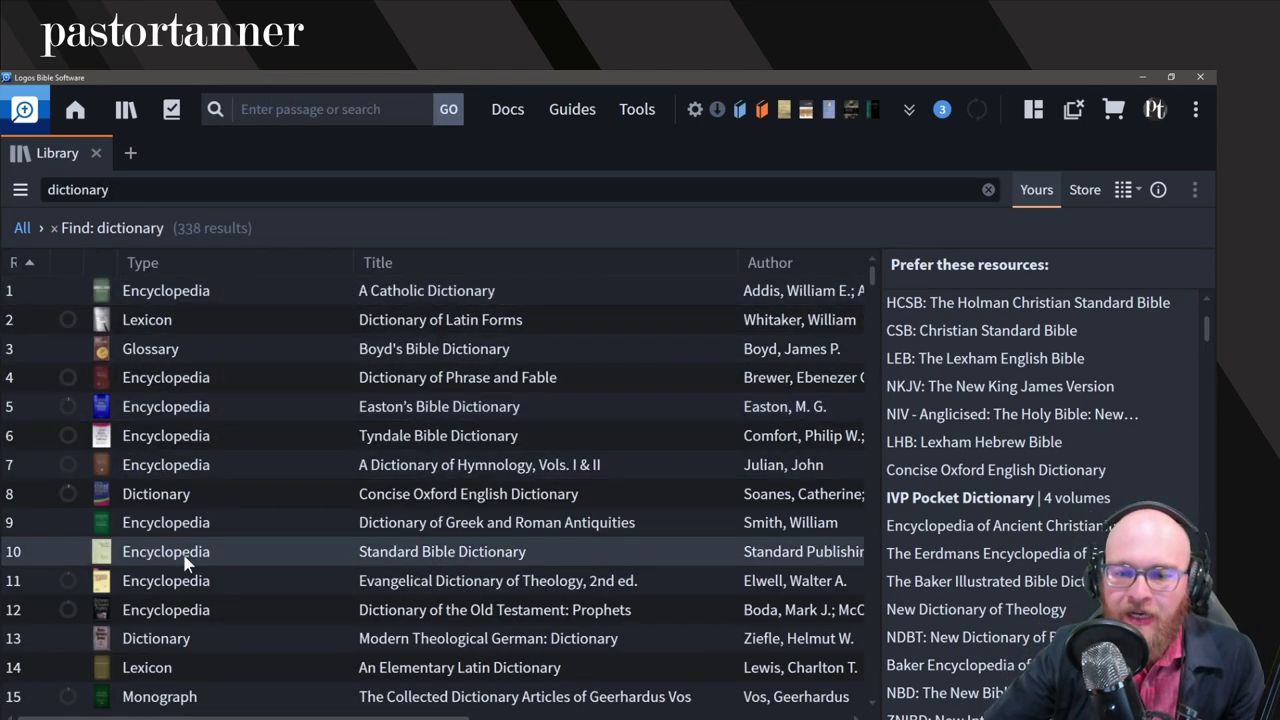
Step: Add Evangelical Dictionary of Biblical Theology to the preferred resources, directly above IVP Pocket Dictionary
{"action": "scroll", "coordinate": [186, 552], "scroll_direction": "down", "scroll_amount": 5}
{"action": "scroll", "coordinate": [185, 548], "scroll_direction": "up", "scroll_amount": 5}
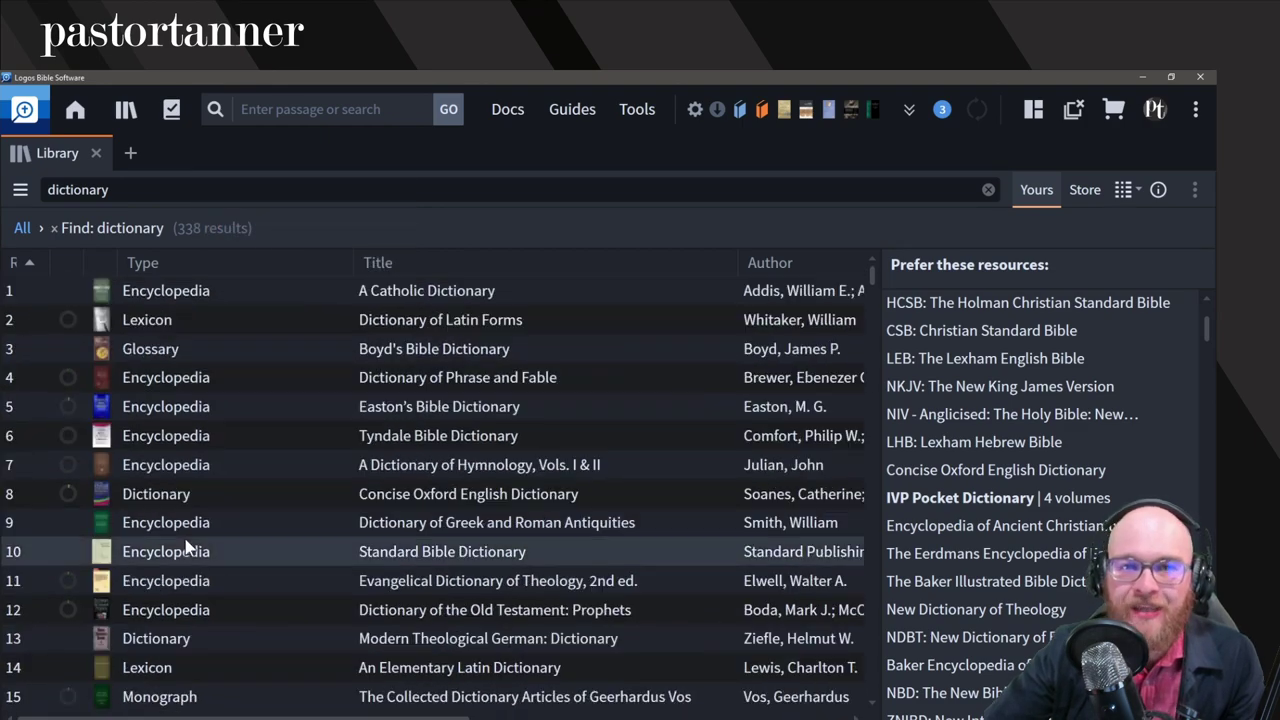
{"action": "scroll", "coordinate": [190, 500], "scroll_direction": "down", "scroll_amount": 5}
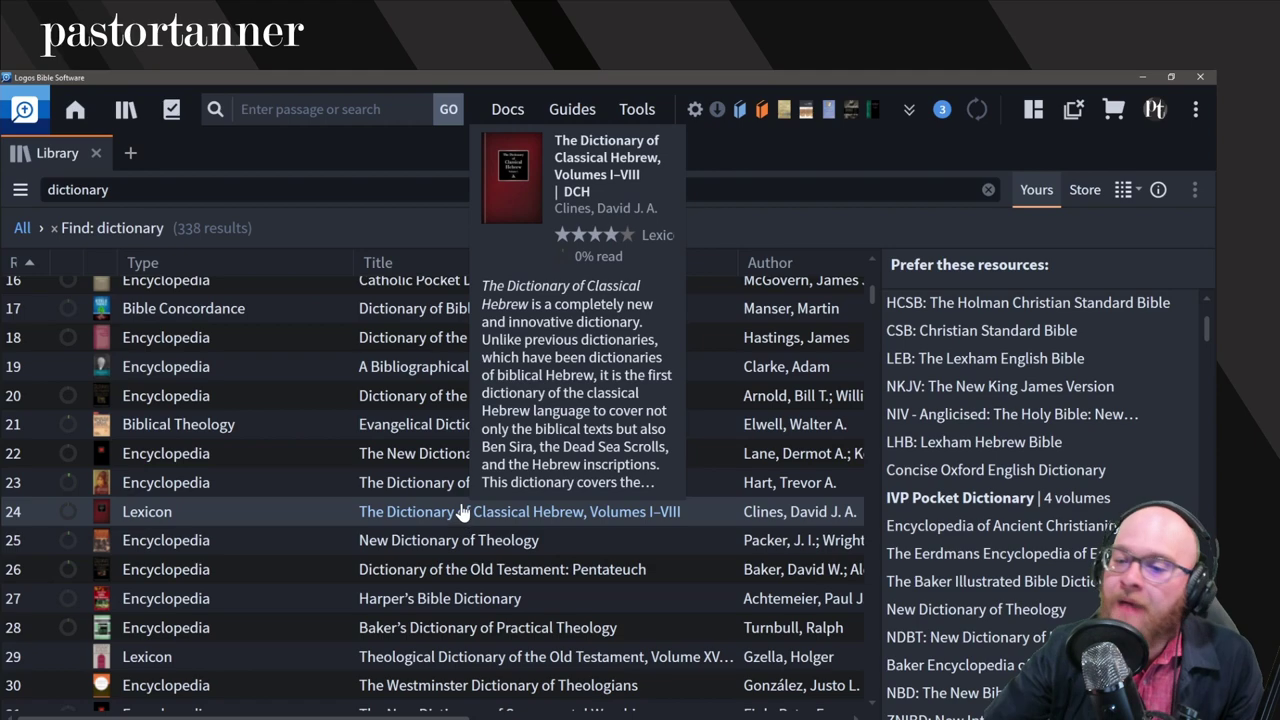
{"action": "mouse_move", "coordinate": [425, 443]}
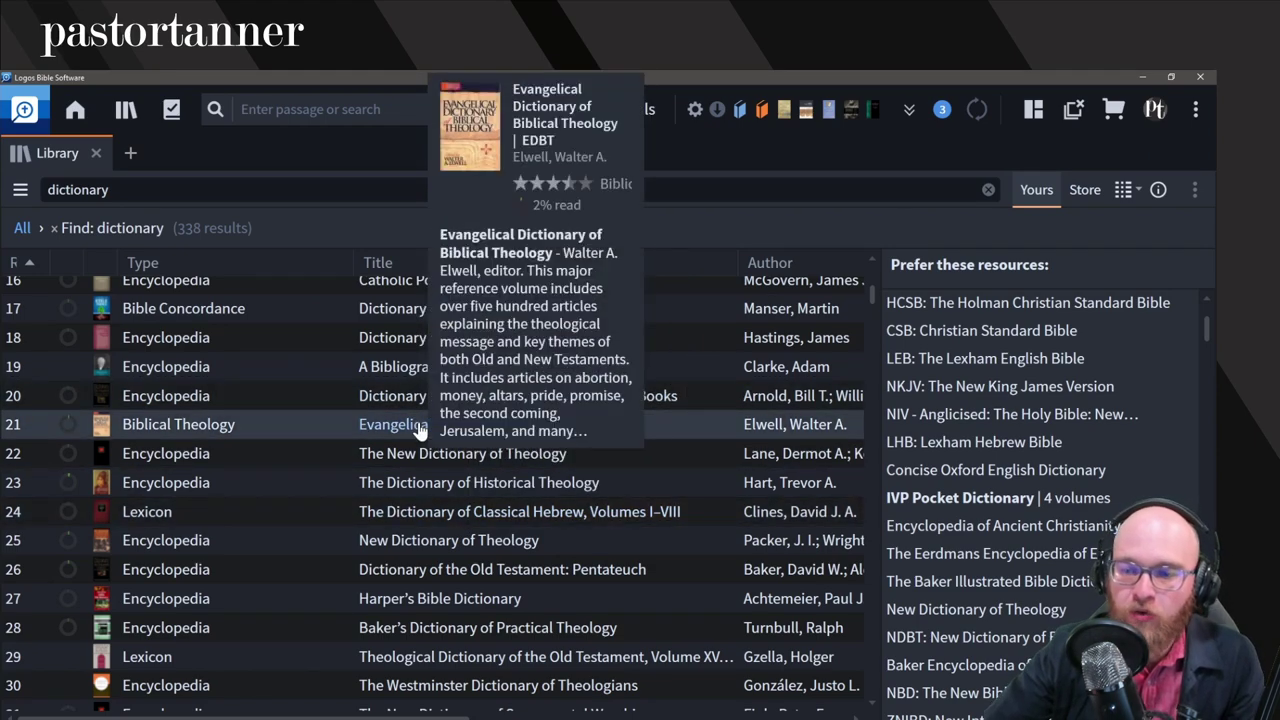
{"action": "left_click_drag", "start_coordinate": [380, 440], "coordinate": [975, 505]}
Step: Remove the EDBT entry from the preferred resources
{"action": "left_click", "coordinate": [952, 508]}
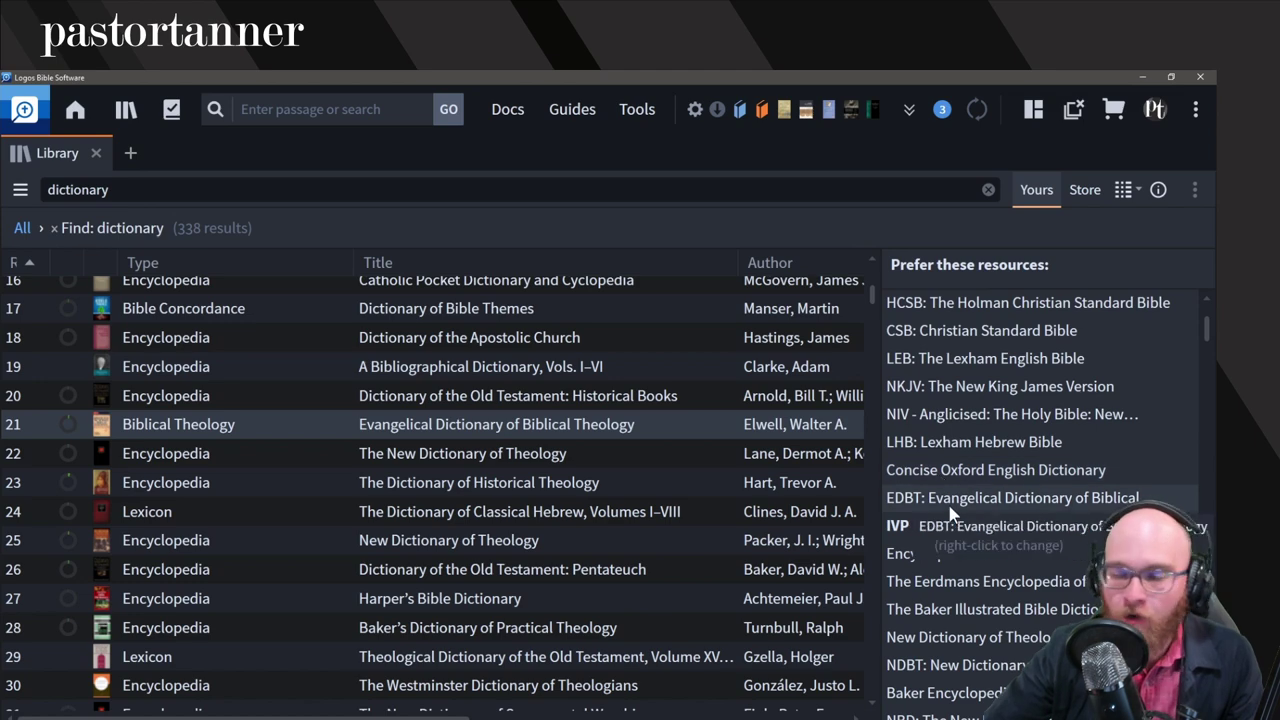
{"action": "left_click", "coordinate": [1017, 558]}
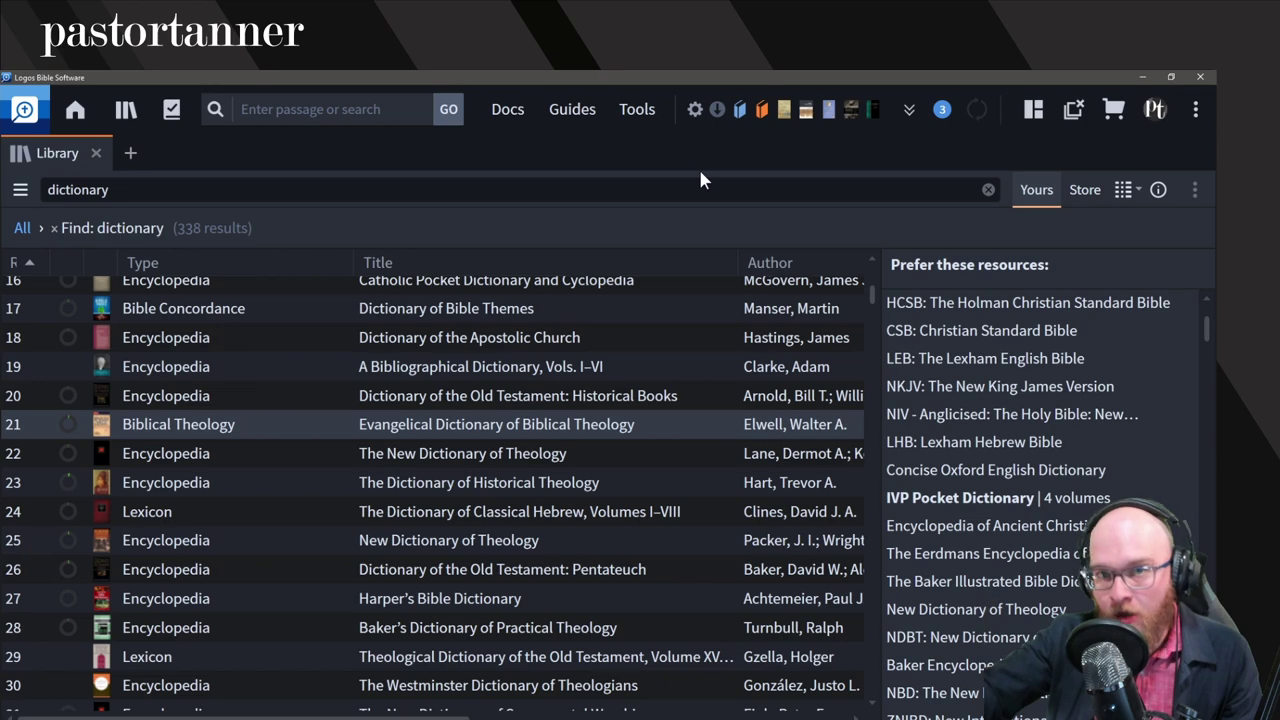
Step: Search the library for "lexicon hebrew"
{"action": "mouse_move", "coordinate": [338, 546]}
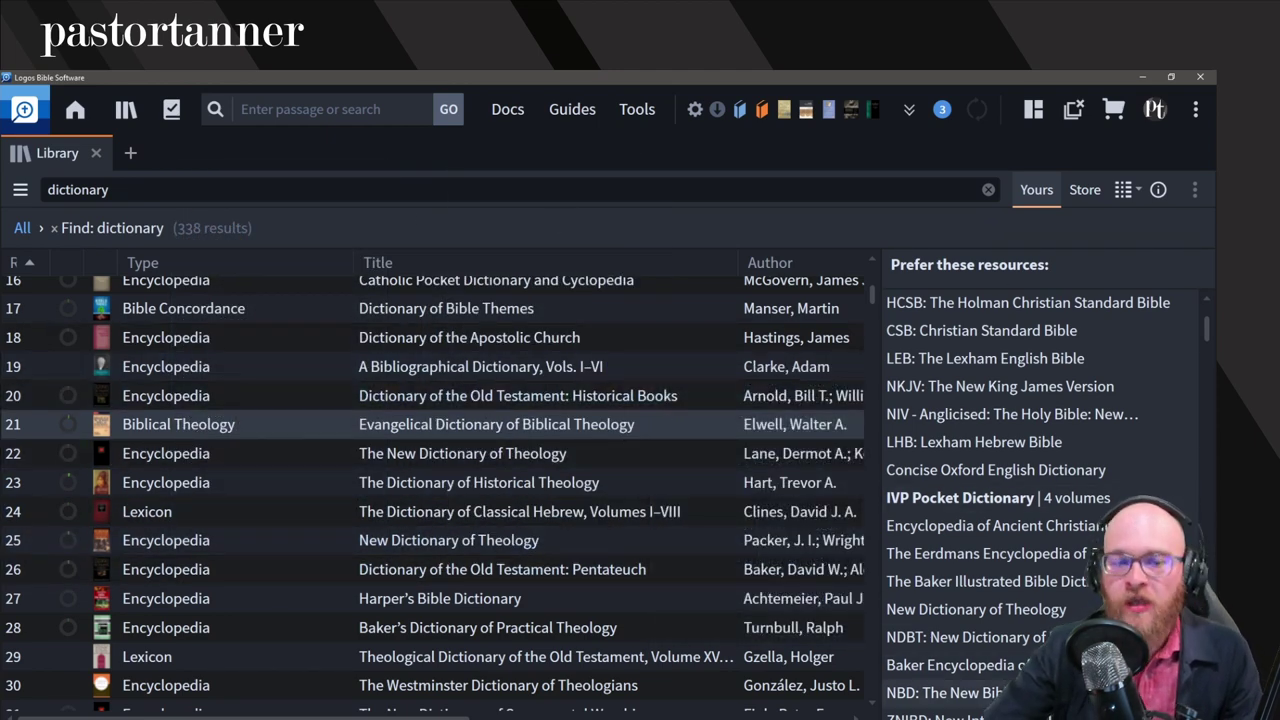
{"action": "mouse_move", "coordinate": [739, 369]}
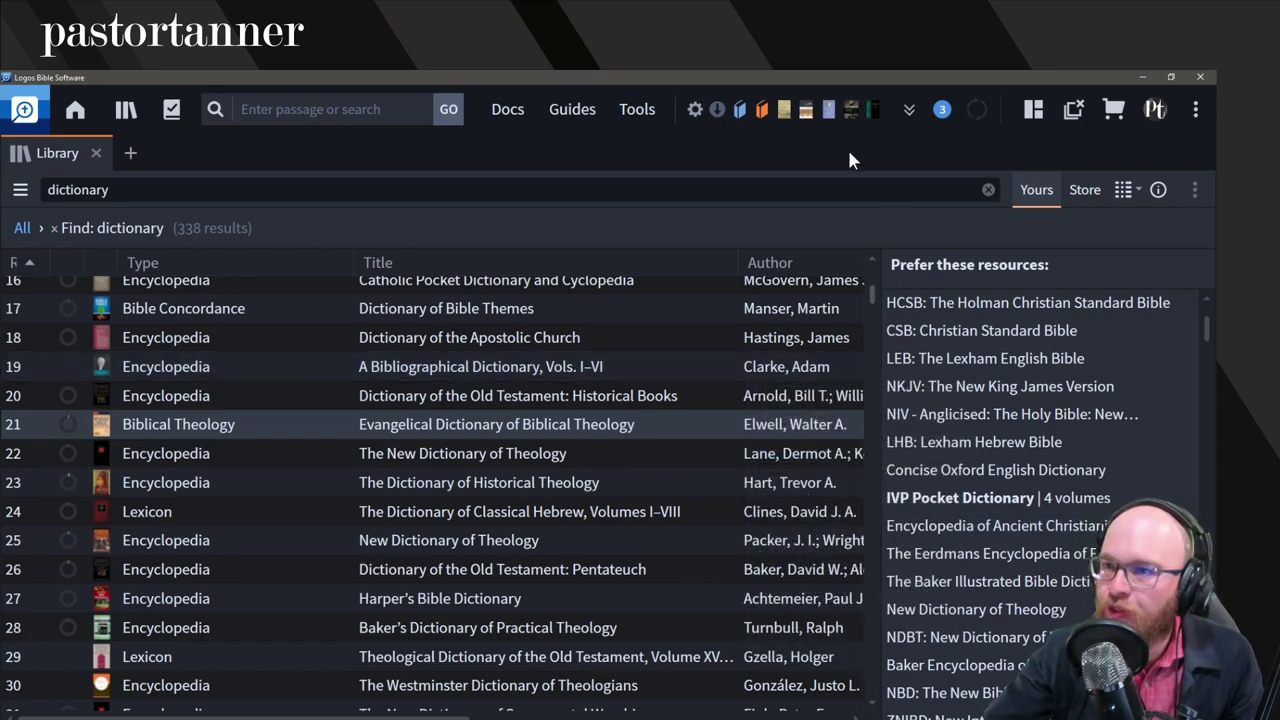
{"action": "left_click", "coordinate": [236, 196]}
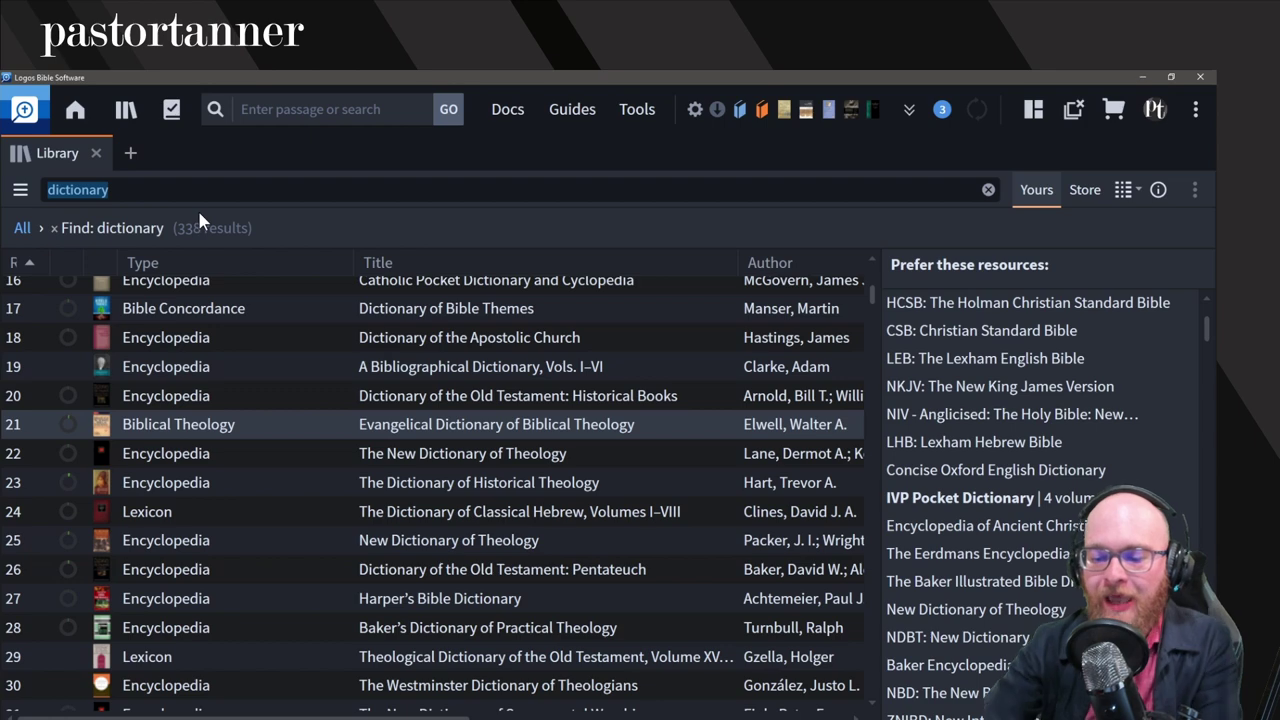
{"action": "type", "text": "lexicon"}
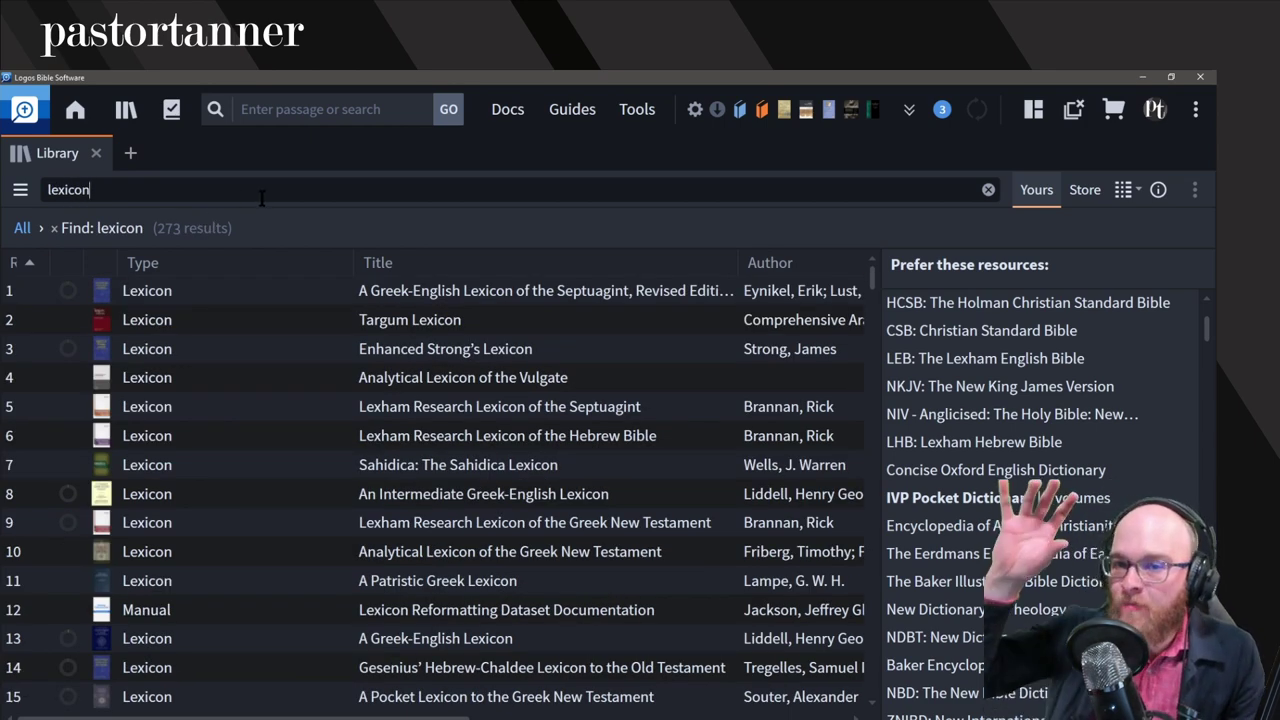
{"action": "type", "text": " heb"}
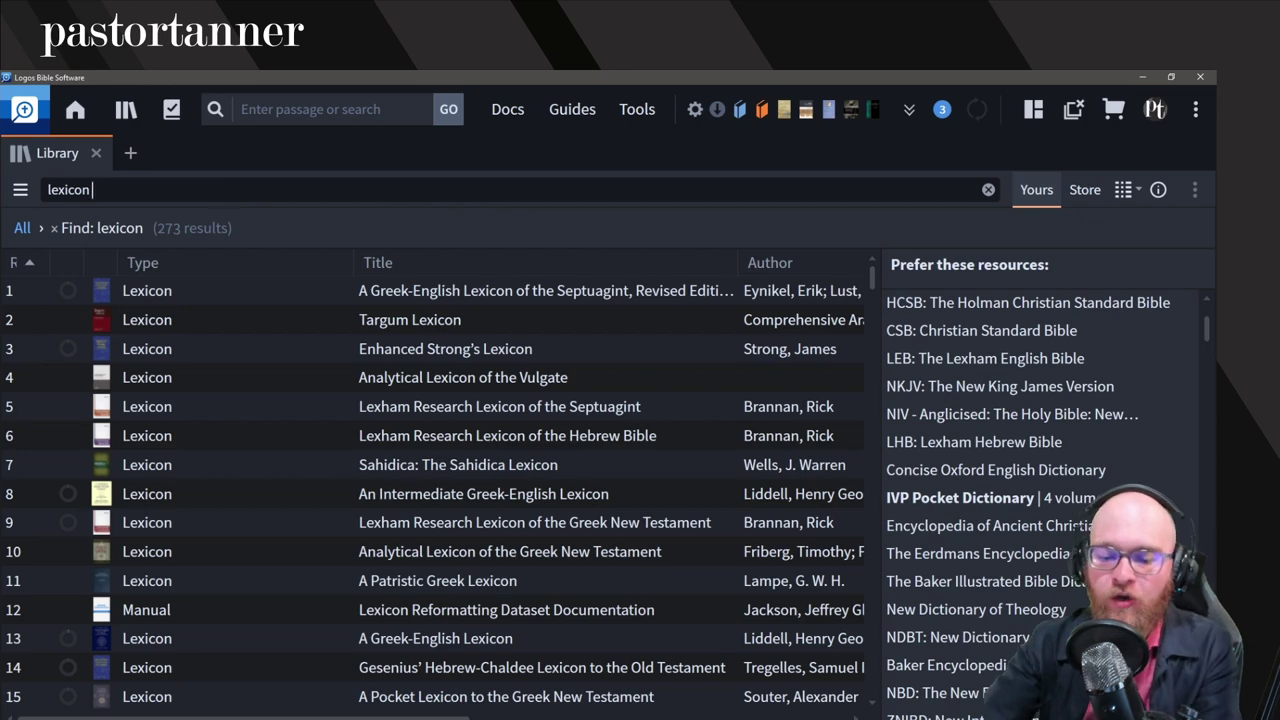
{"action": "type", "text": "rew"}
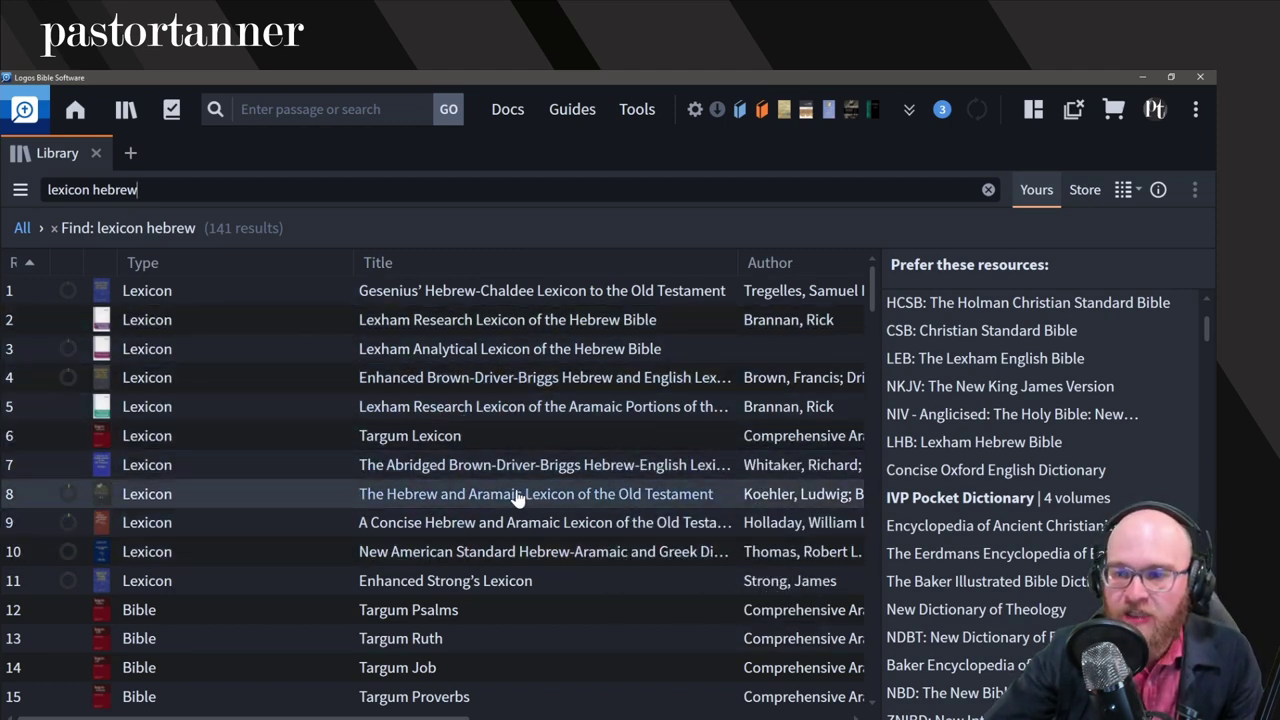
Step: Examine the details of The Hebrew and Aramaic Lexicon of the Old Testament and review the lexicons and dictionaries among the preferred resources
{"action": "mouse_move", "coordinate": [483, 492]}
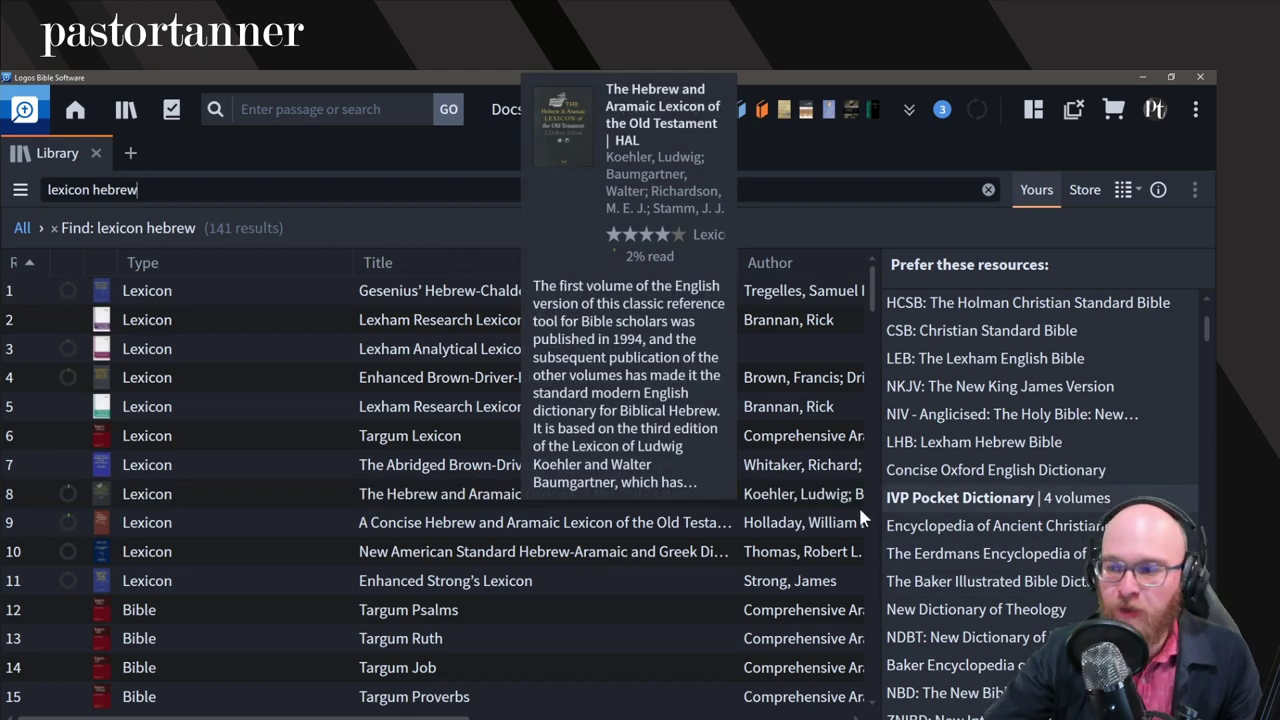
{"action": "scroll", "coordinate": [955, 521], "scroll_direction": "down", "scroll_amount": 5}
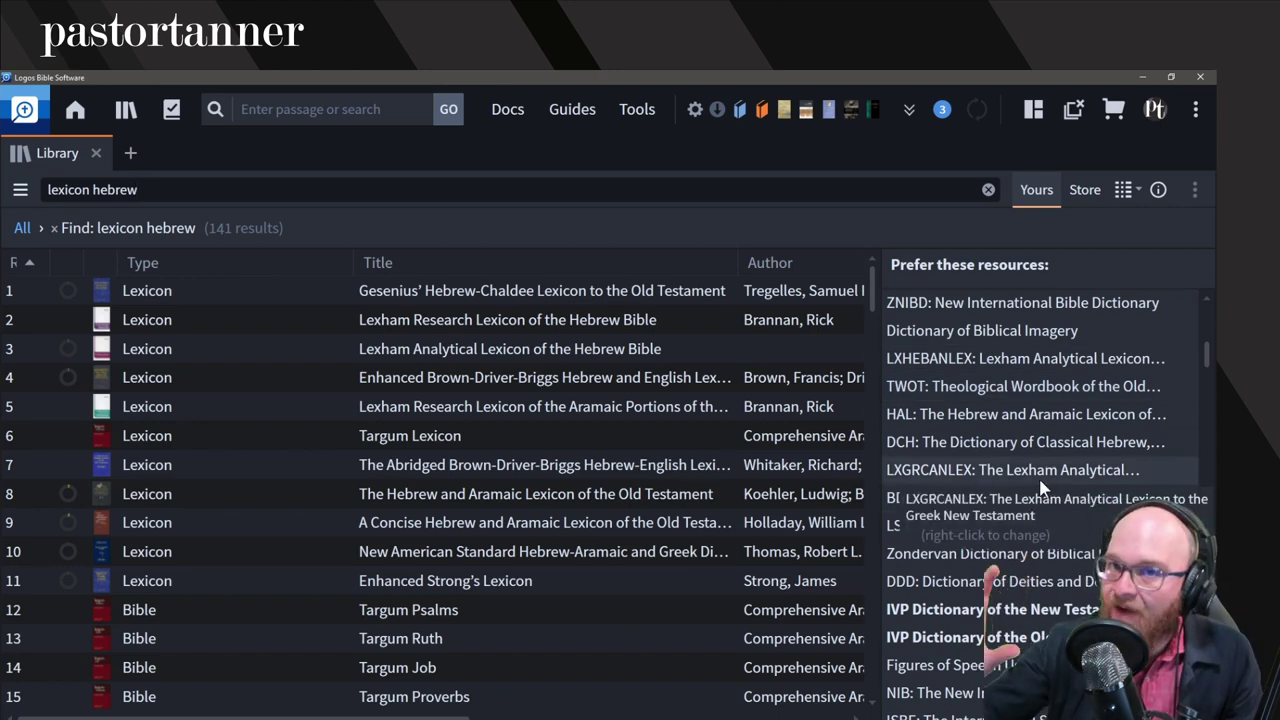
{"action": "scroll", "coordinate": [1030, 480], "scroll_direction": "down", "scroll_amount": 2}
{"action": "scroll", "coordinate": [1027, 477], "scroll_direction": "down", "scroll_amount": 2}
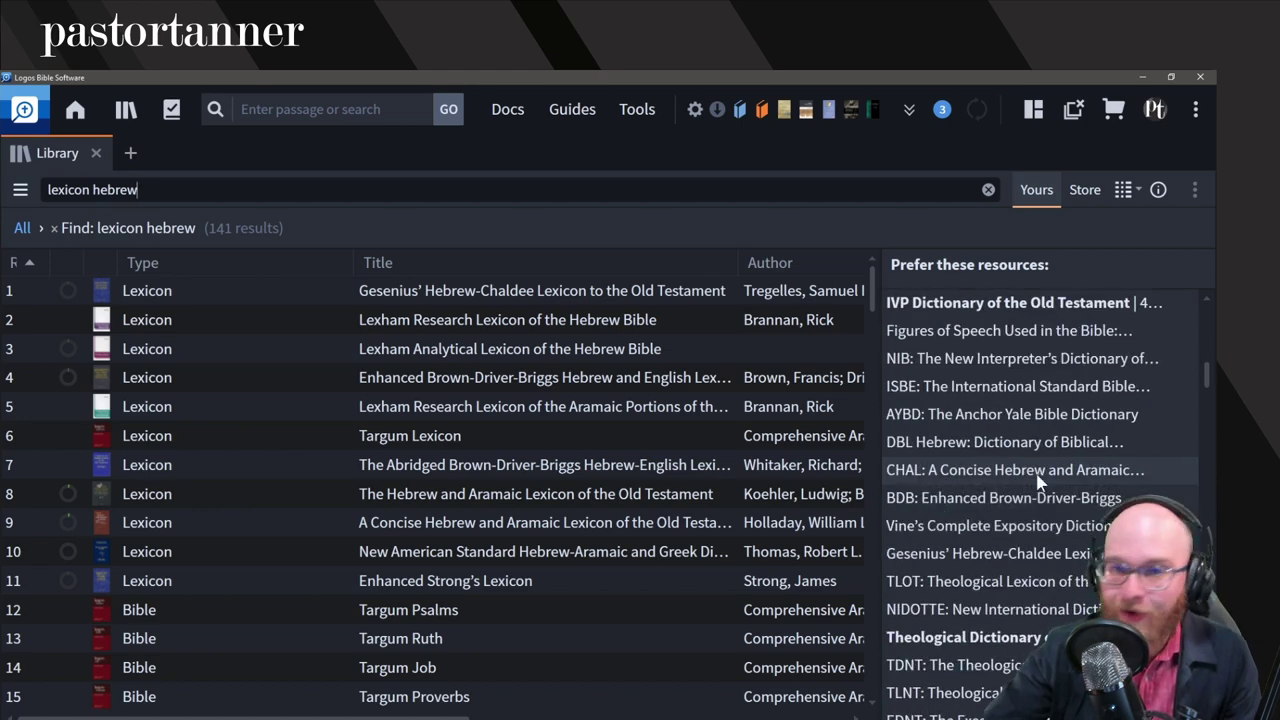
Step: Search the library for "greek lexicon"
{"action": "left_click", "coordinate": [153, 184]}
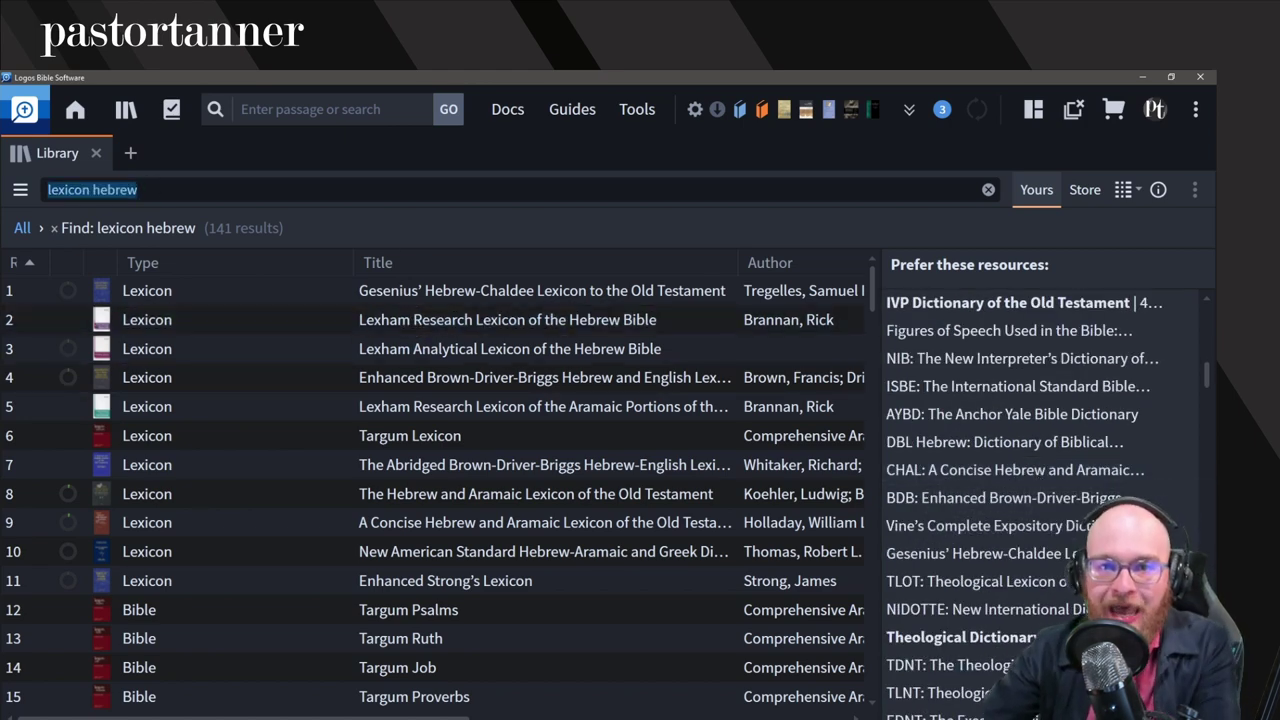
{"action": "type", "text": "greek "}
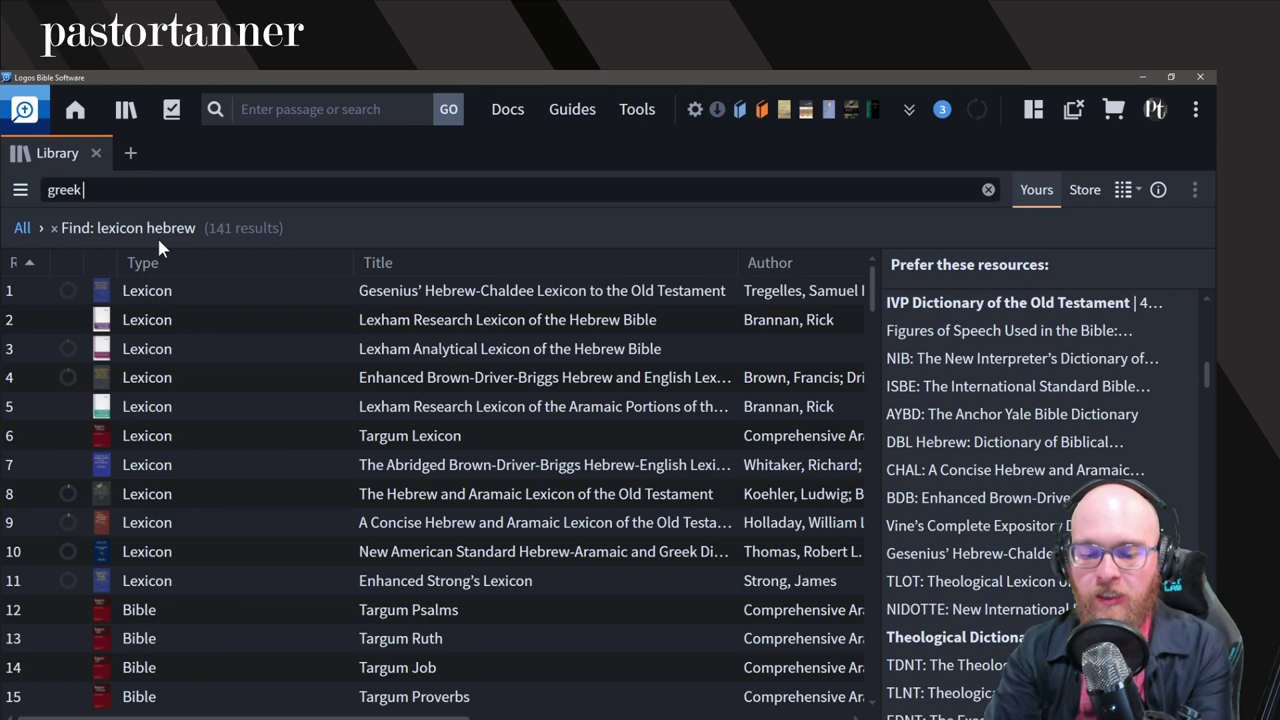
{"action": "type", "text": "lexicon"}
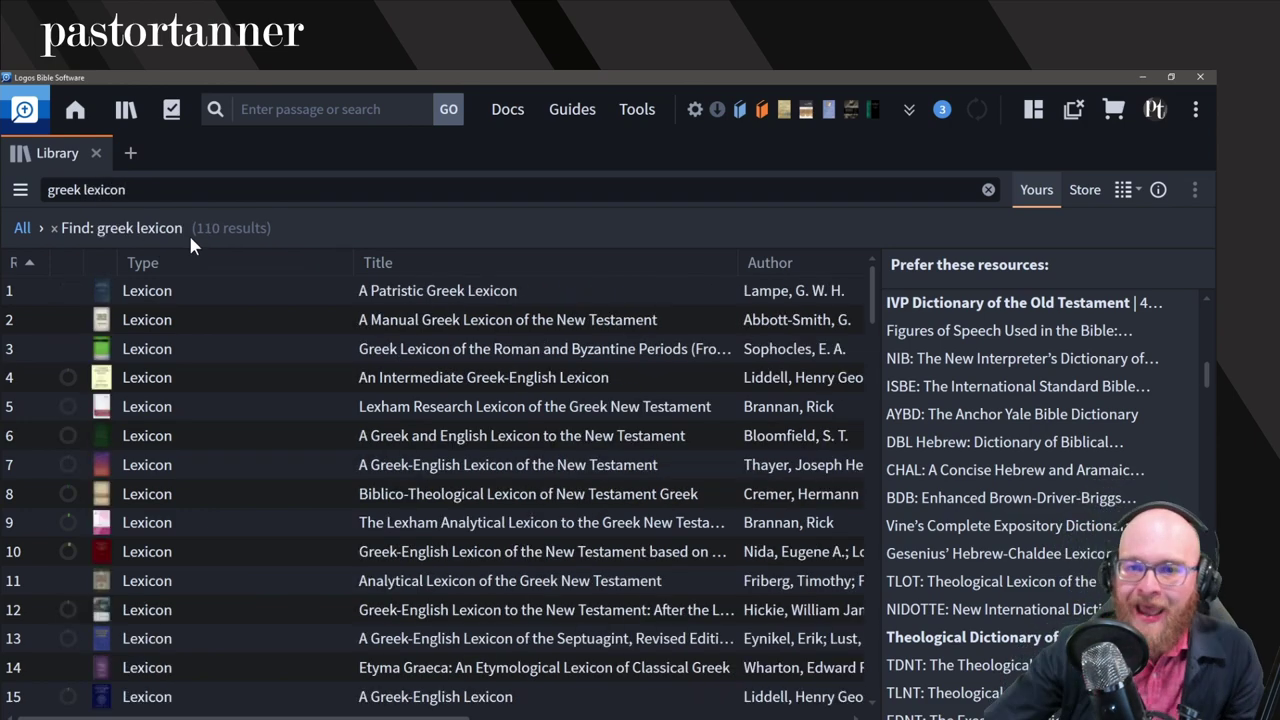
Step: Search the library for "commentary" and browse the results down to the Commentary on the Holy Scriptures volumes
{"action": "scroll", "coordinate": [1060, 500], "scroll_direction": "down", "scroll_amount": 2}
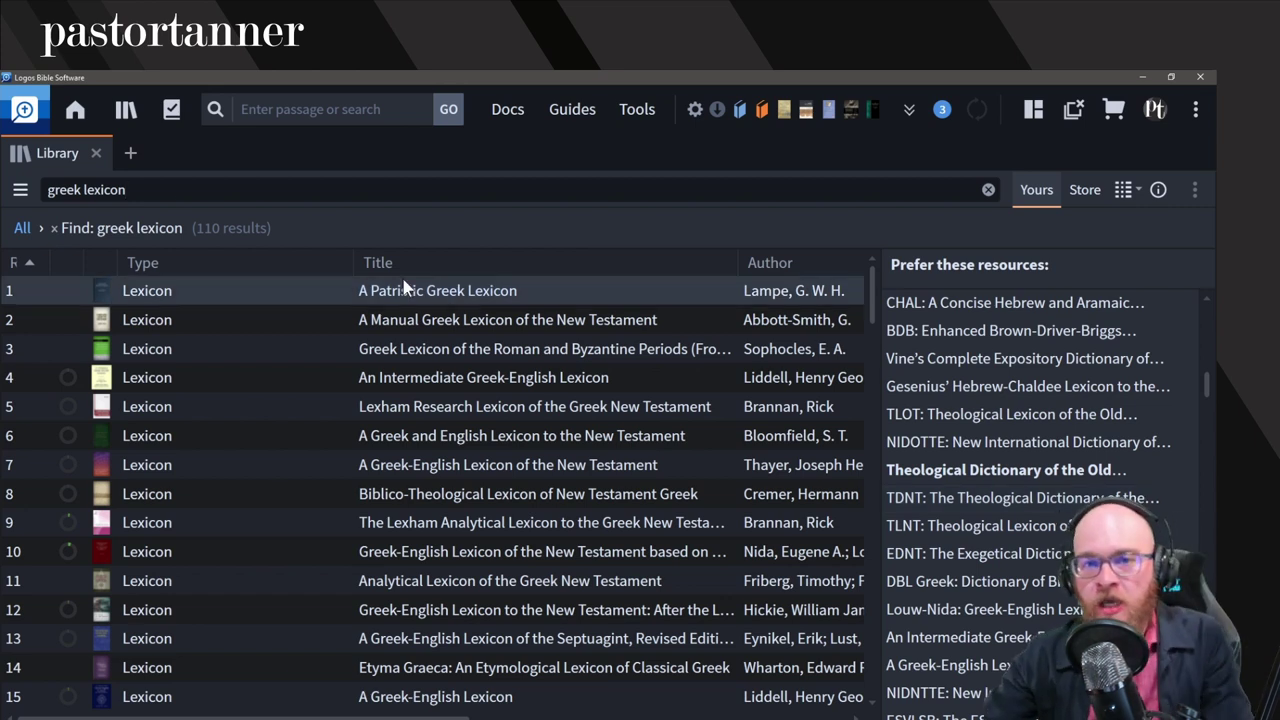
{"action": "left_click", "coordinate": [168, 190]}
{"action": "type", "text": "commentary"}
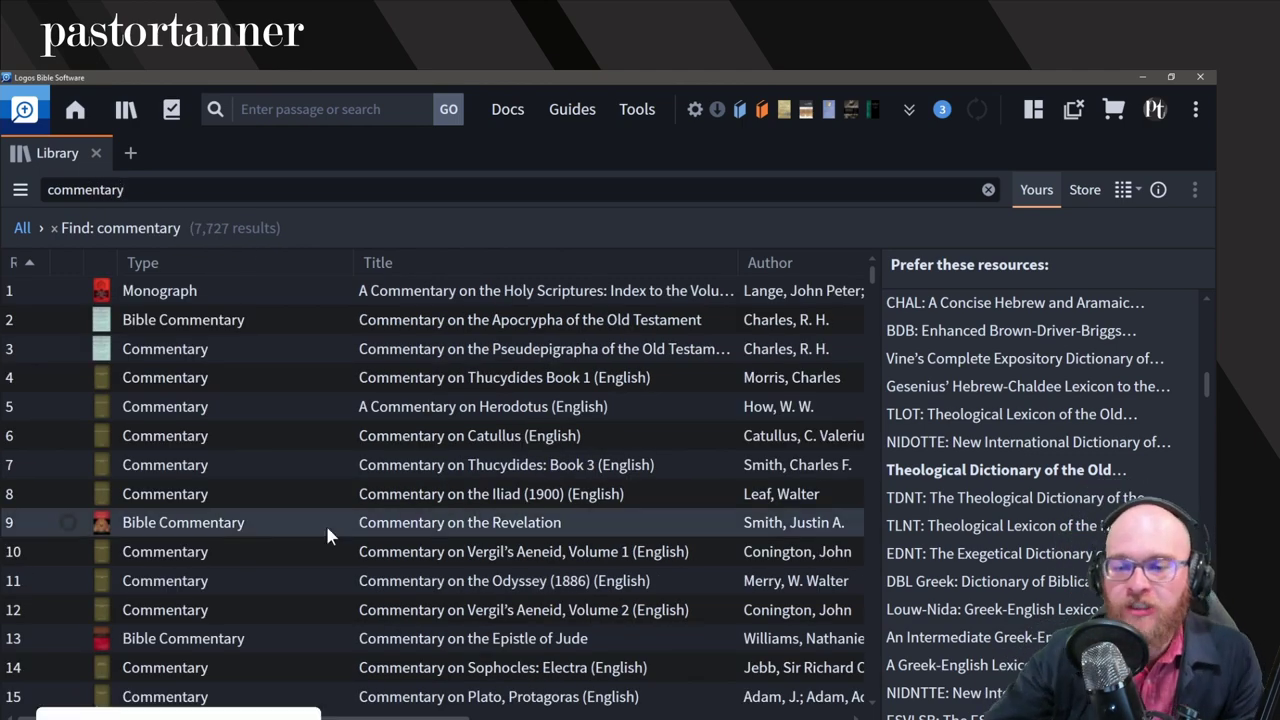
{"action": "scroll", "coordinate": [335, 525], "scroll_direction": "down", "scroll_amount": 15}
{"action": "scroll", "coordinate": [352, 518], "scroll_direction": "down", "scroll_amount": 10}
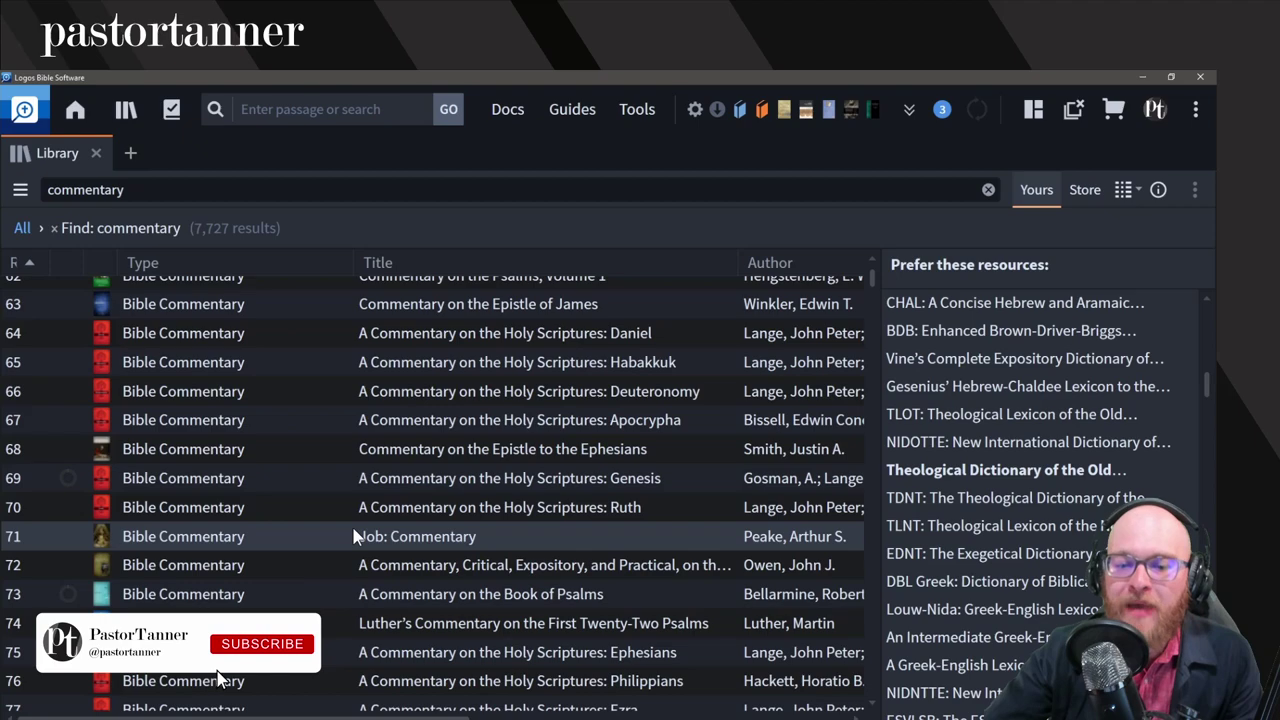
{"action": "scroll", "coordinate": [333, 535], "scroll_direction": "up", "scroll_amount": 5}
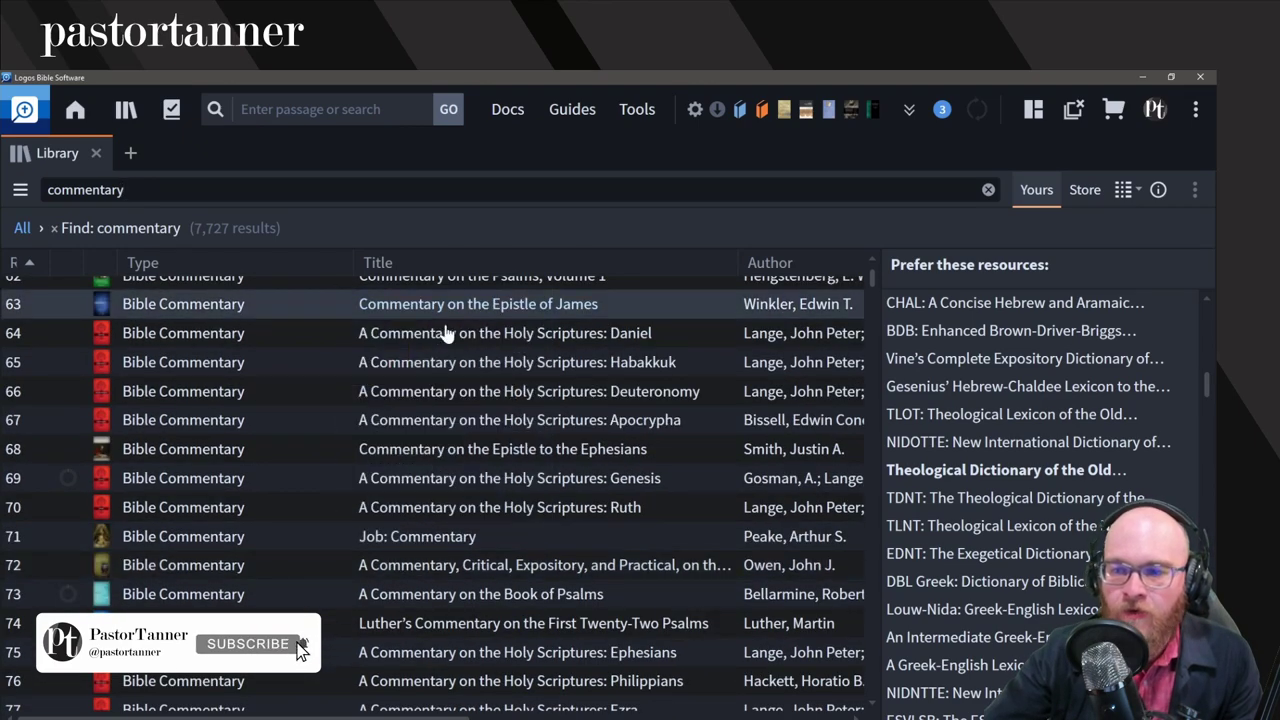
Step: Place Lange's Commentary among the preferred resources directly above TDNT, and remove that entry again
{"action": "mouse_move", "coordinate": [420, 377]}
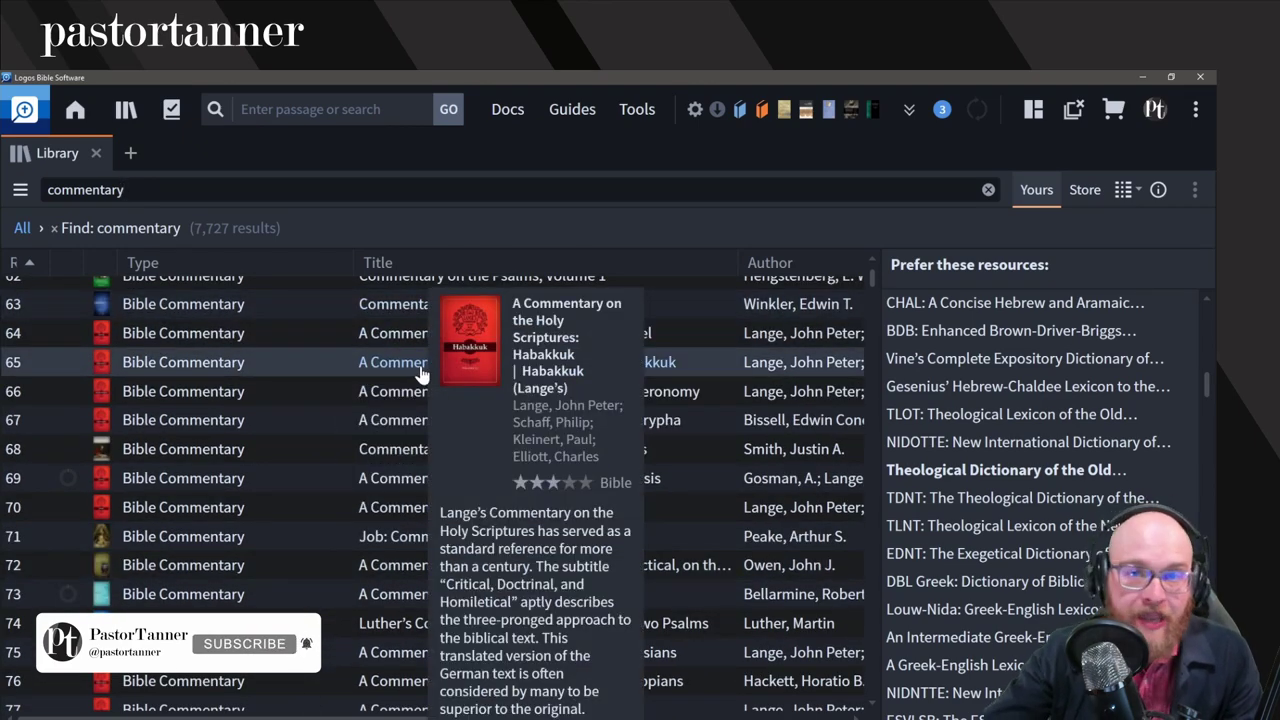
{"action": "left_click_drag", "start_coordinate": [420, 373], "coordinate": [998, 512]}
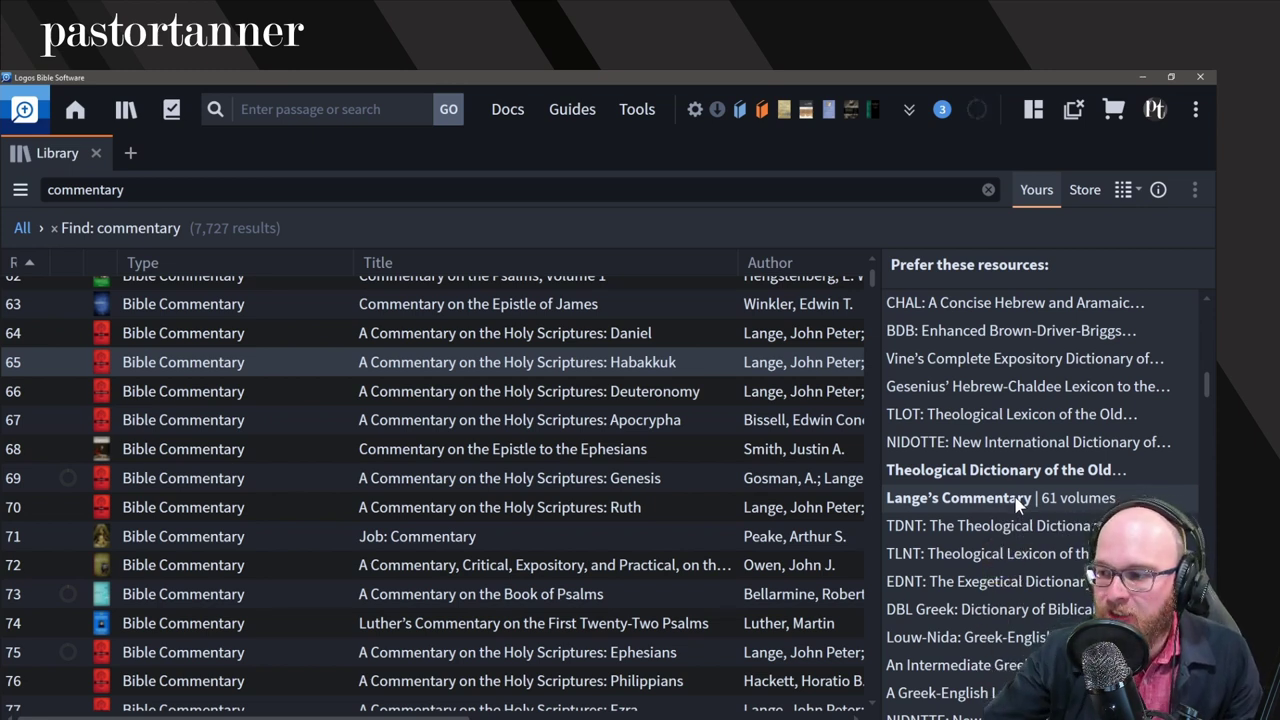
{"action": "right_click", "coordinate": [1018, 505]}
{"action": "left_click", "coordinate": [1000, 553]}
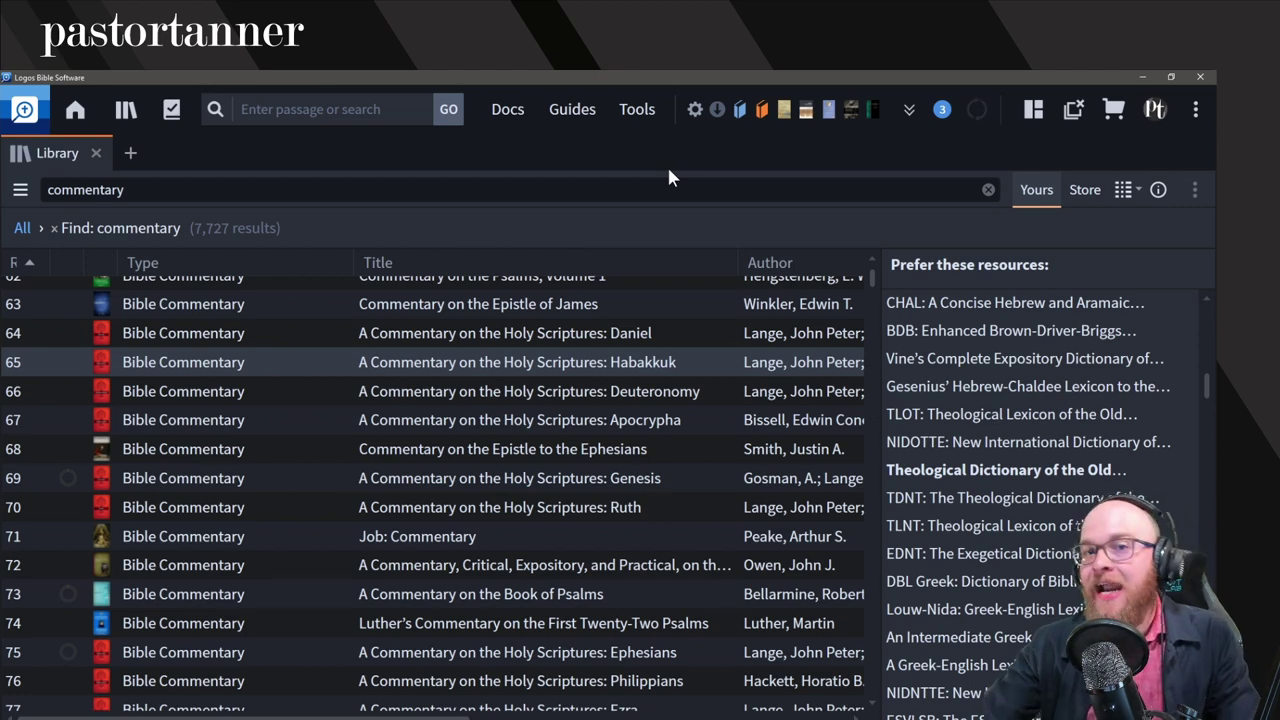
Step: Close the Library and open a Passage Guide for Ecclesiastes 10:1–11 docked in one half of the workspace
{"action": "left_click", "coordinate": [96, 153]}
{"action": "left_click", "coordinate": [578, 112]}
{"action": "left_click_drag", "start_coordinate": [571, 229], "coordinate": [240, 300]}
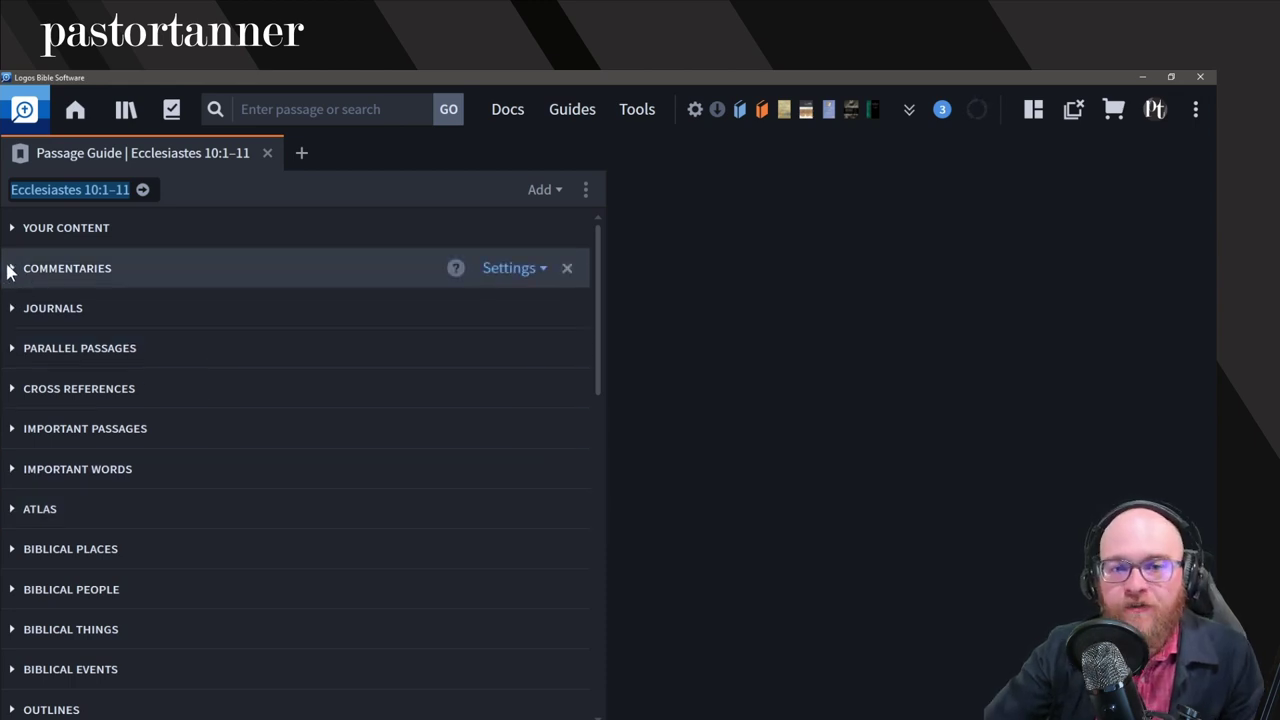
Step: Expand the Commentaries and Journals sections of the Ecclesiastes 10:1–11 Passage Guide, leaving Your Content collapsed
{"action": "left_click", "coordinate": [8, 266]}
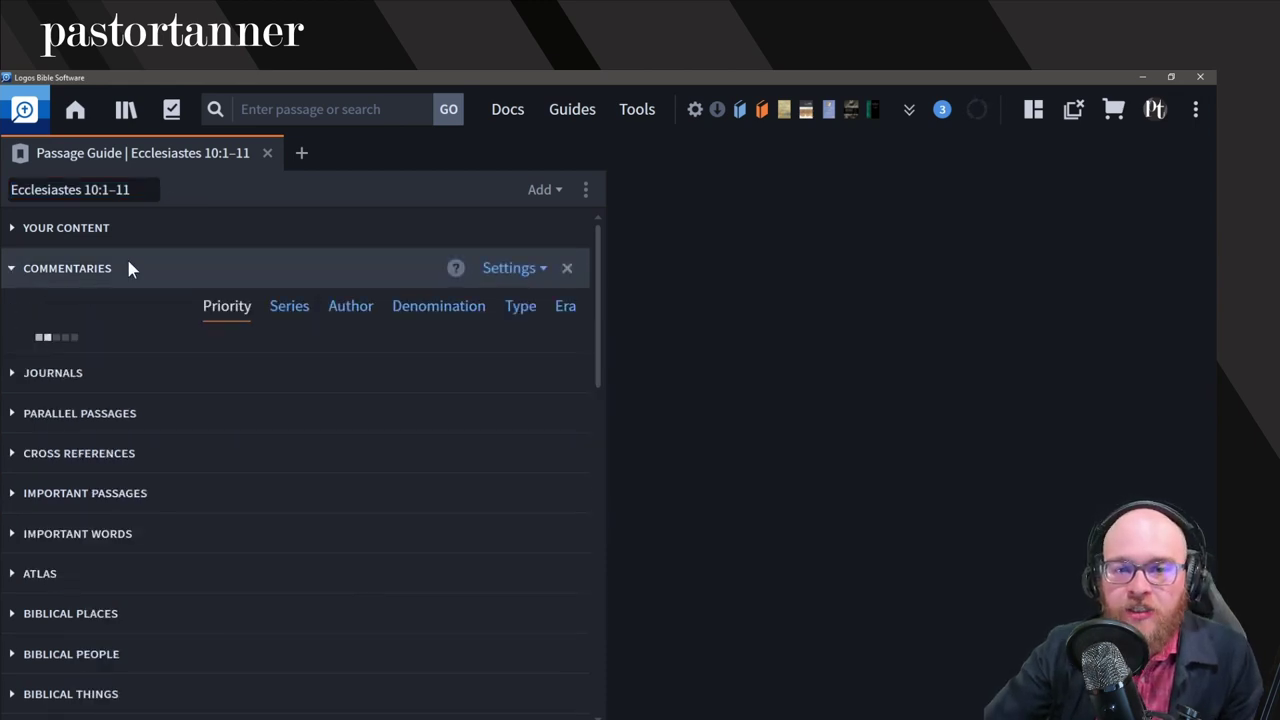
{"action": "left_click", "coordinate": [12, 268]}
{"action": "scroll", "coordinate": [27, 272], "scroll_direction": "down", "scroll_amount": 1}
{"action": "scroll", "coordinate": [12, 240], "scroll_direction": "up", "scroll_amount": 3}
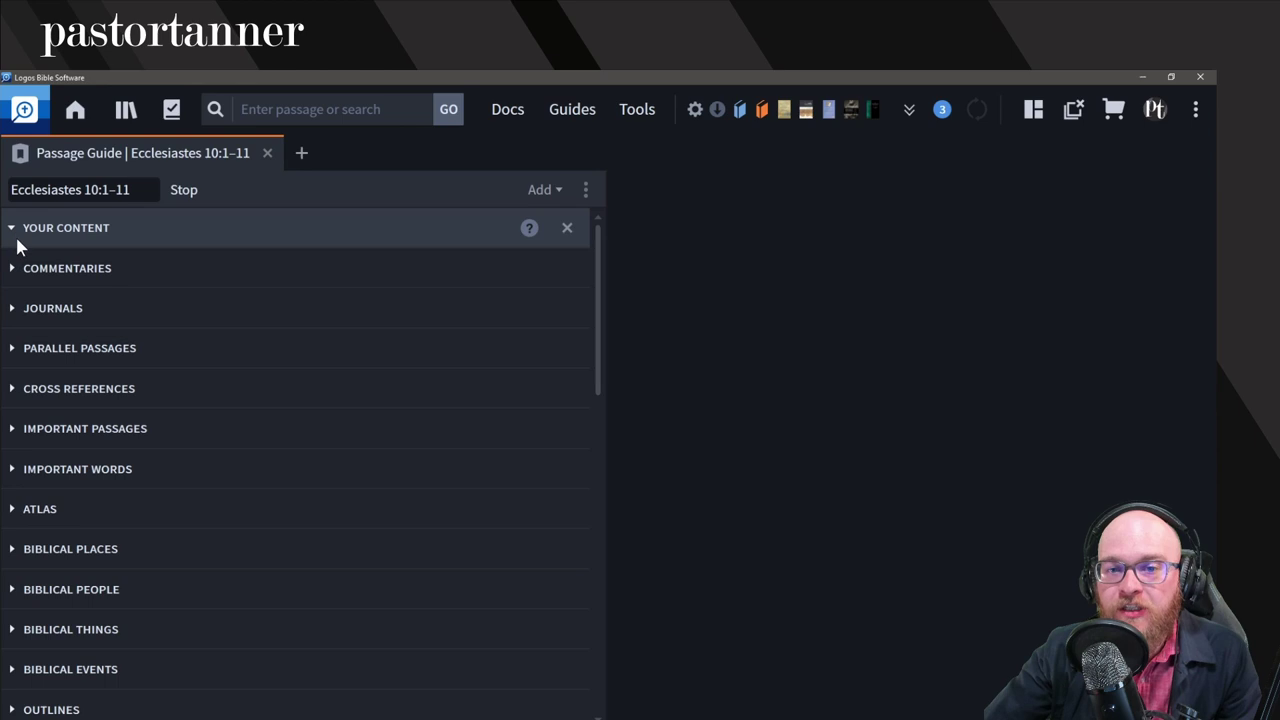
{"action": "left_click", "coordinate": [13, 228]}
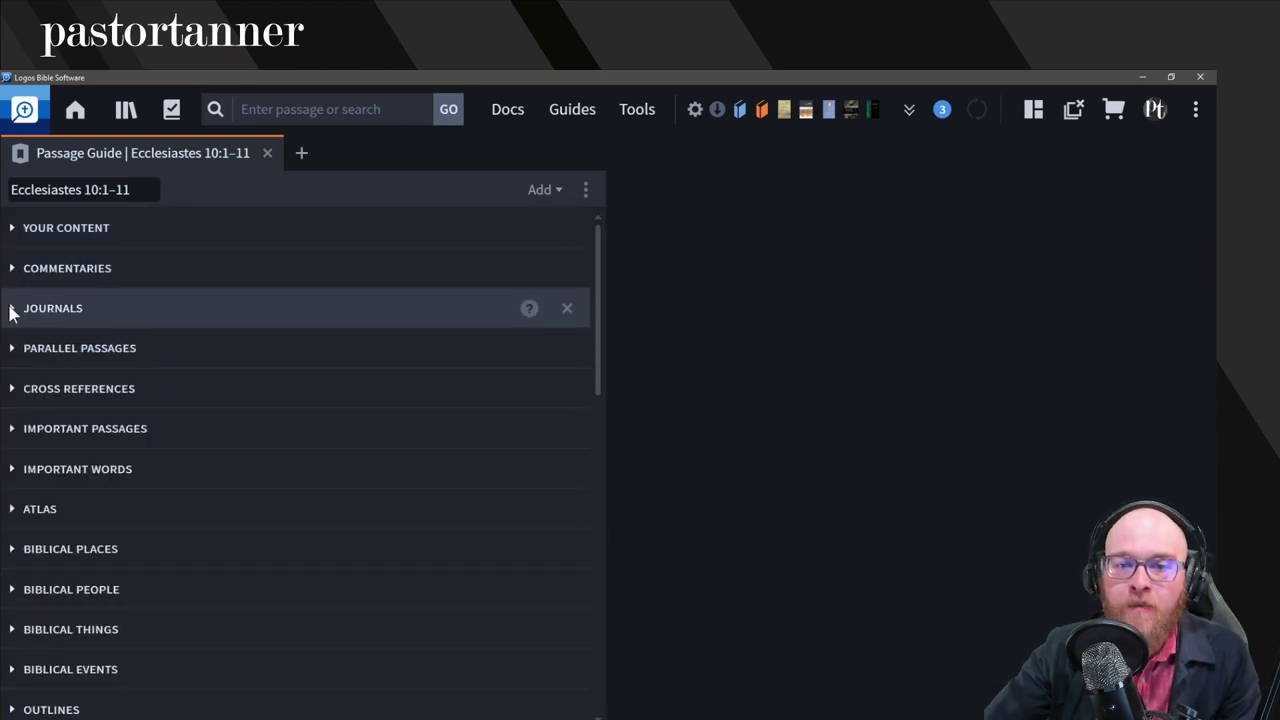
{"action": "left_click", "coordinate": [12, 310]}
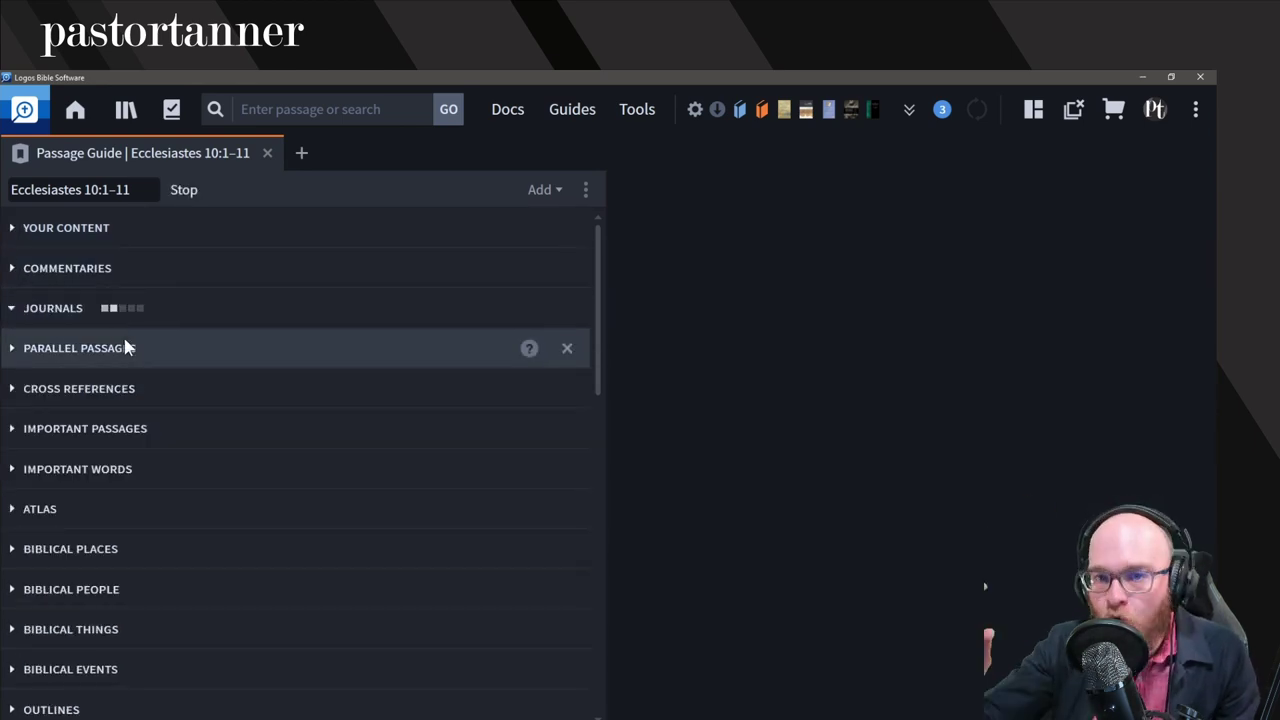
{"action": "left_click", "coordinate": [12, 271]}
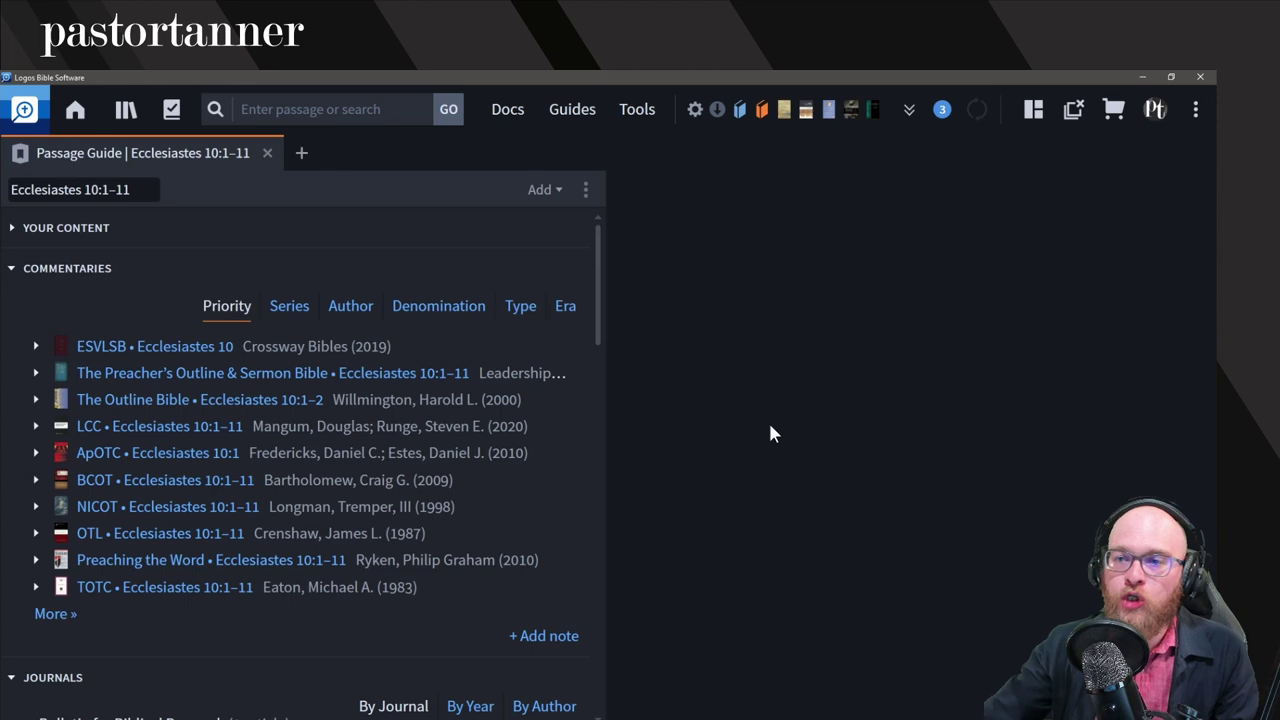
Step: Open Factbook as a tab next to the Passage Guide and display its Holy Spirit entry
{"action": "left_click", "coordinate": [625, 118]}
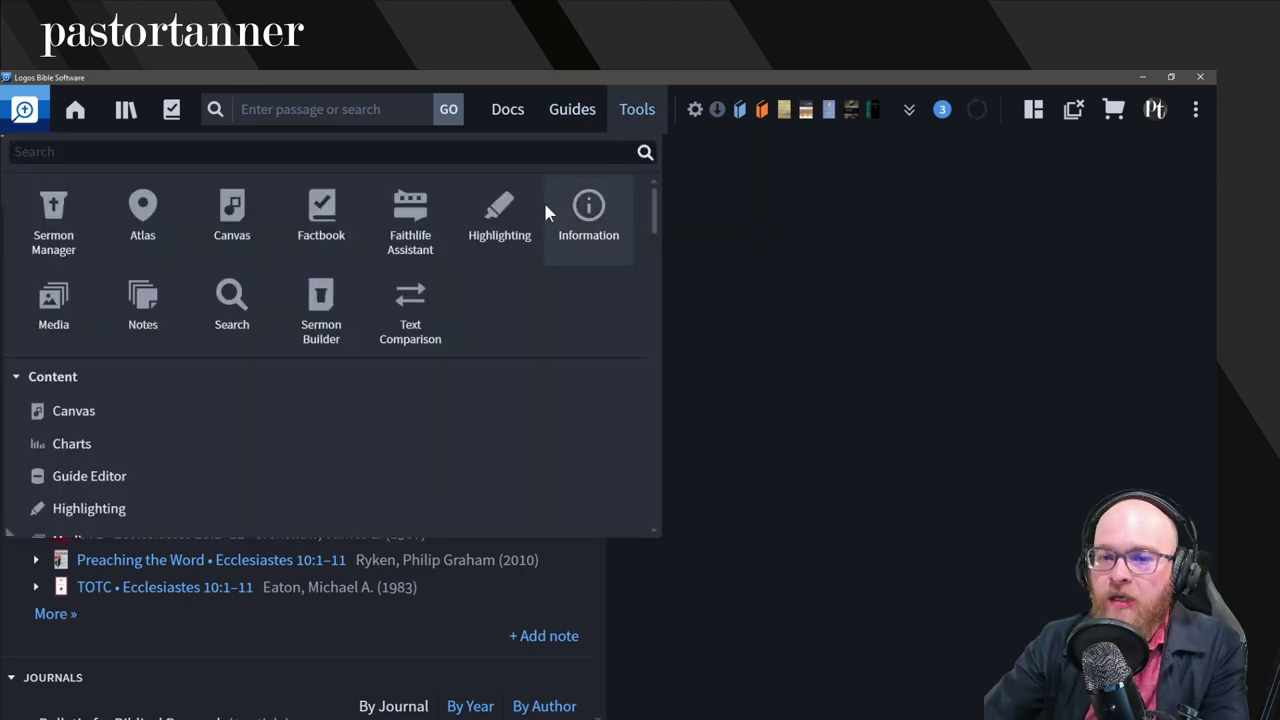
{"action": "left_click", "coordinate": [338, 225]}
{"action": "left_click_drag", "start_coordinate": [690, 153], "coordinate": [390, 158]}
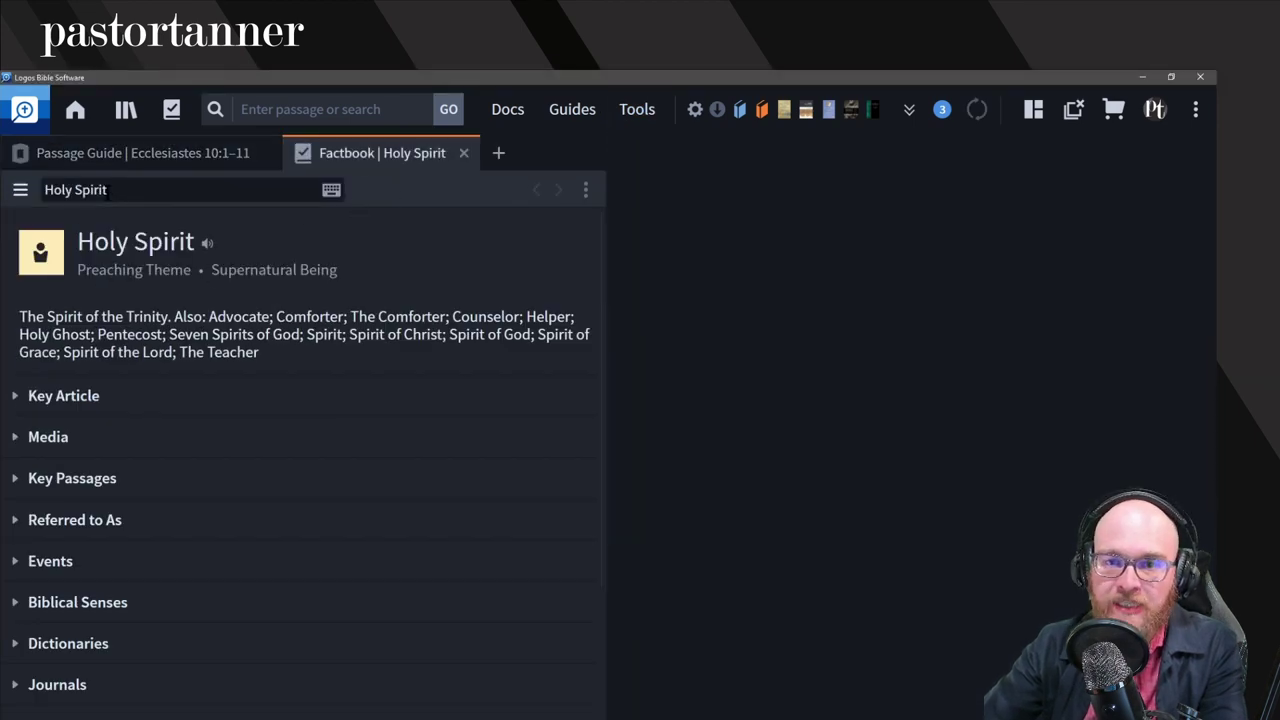
{"action": "left_click", "coordinate": [106, 191]}
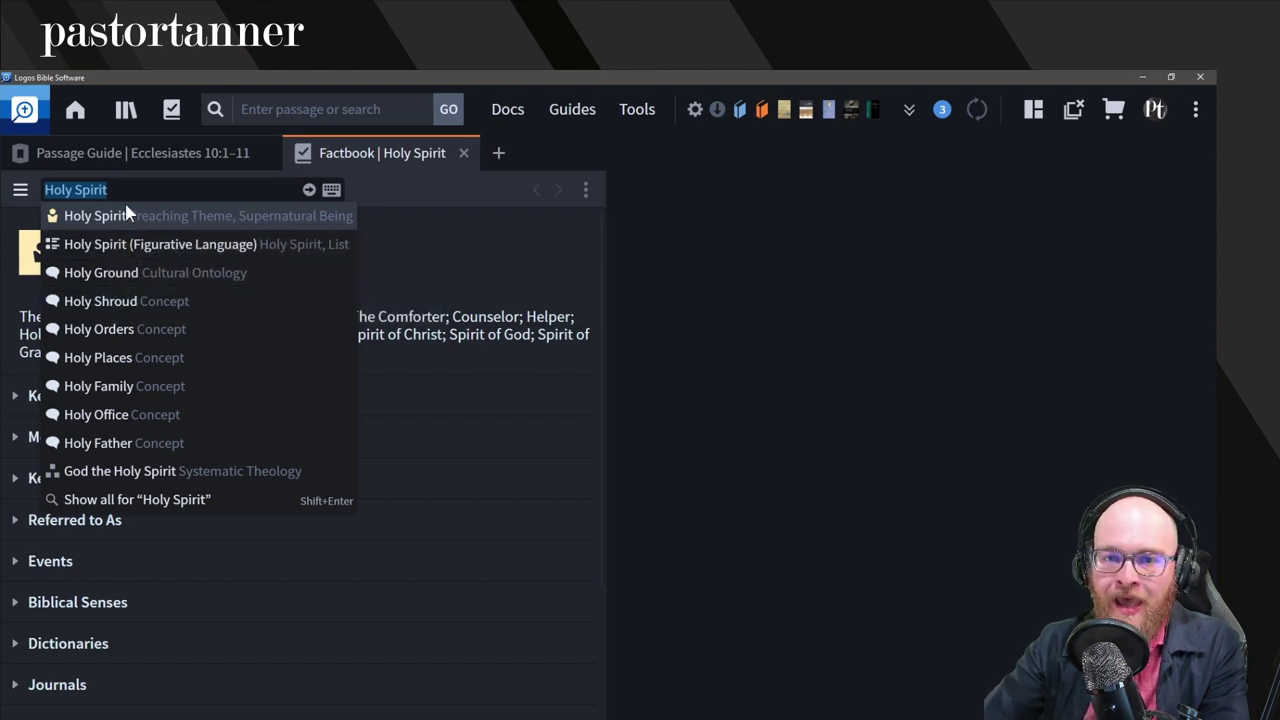
{"action": "left_click", "coordinate": [139, 222]}
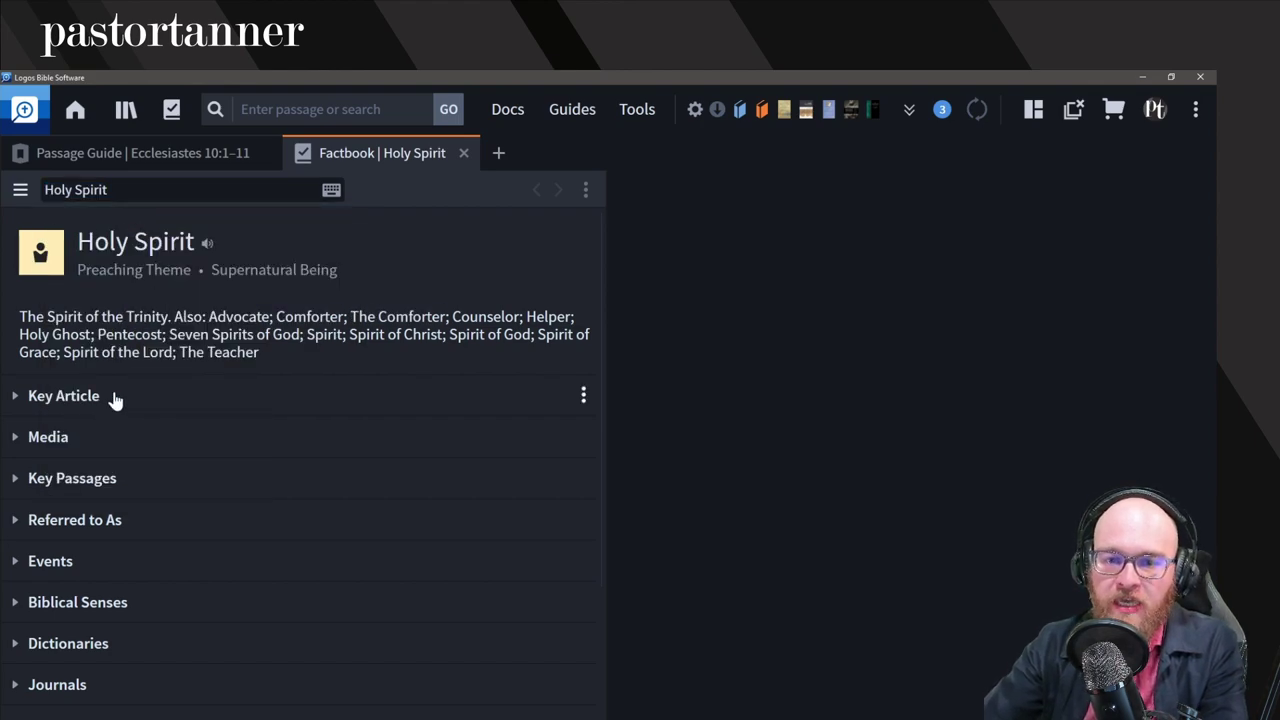
Step: Examine the Key Article on the Holy Spirit, collapse it, and expand the Dictionaries section of the Factbook entry
{"action": "scroll", "coordinate": [143, 360], "scroll_direction": "down", "scroll_amount": 1}
{"action": "left_click", "coordinate": [20, 334]}
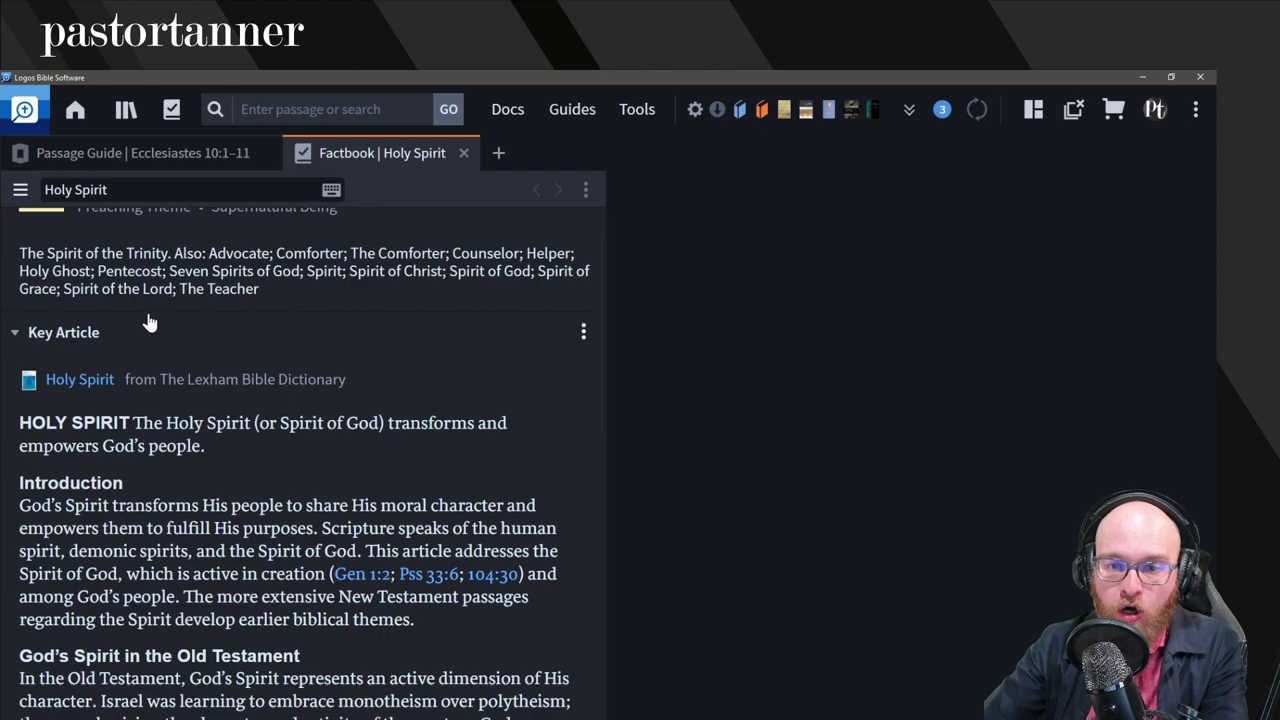
{"action": "scroll", "coordinate": [42, 270], "scroll_direction": "down", "scroll_amount": 1}
{"action": "left_click", "coordinate": [15, 269]}
{"action": "scroll", "coordinate": [51, 294], "scroll_direction": "down", "scroll_amount": 1}
{"action": "left_click", "coordinate": [16, 459]}
{"action": "scroll", "coordinate": [206, 350], "scroll_direction": "down", "scroll_amount": 2}
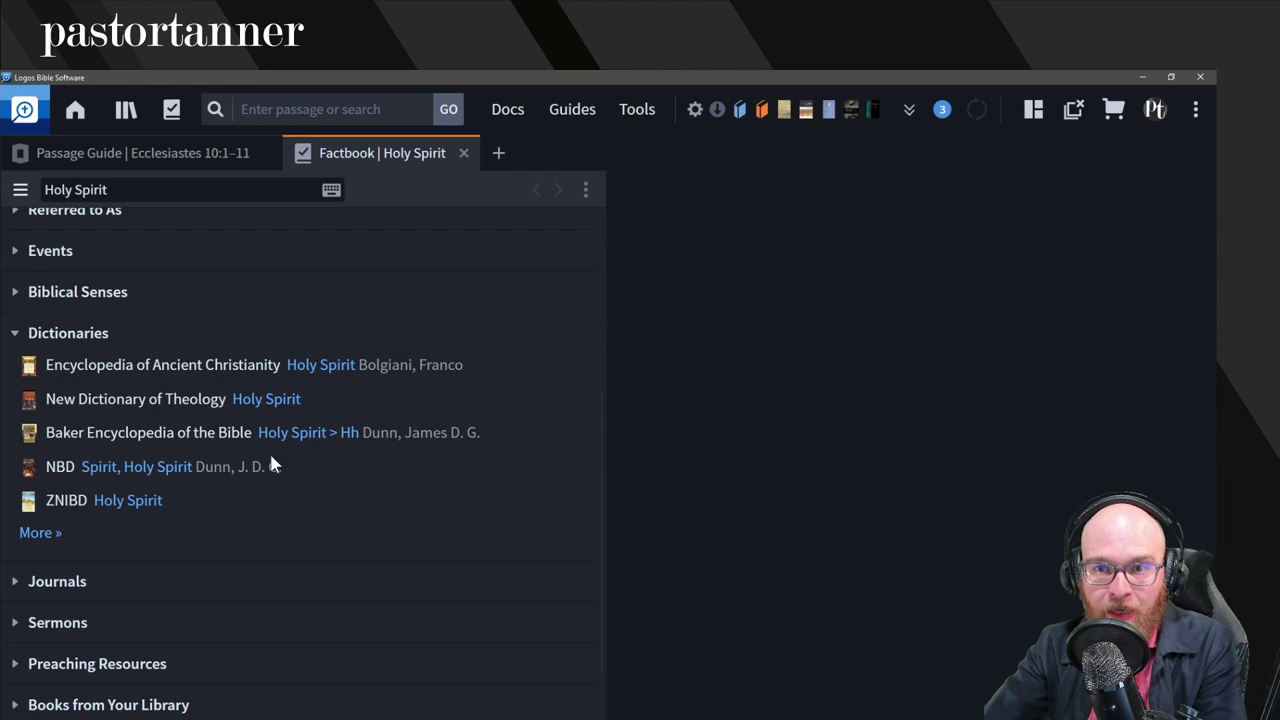
Step: Move the Factbook tab into its own pane beside the Passage Guide
{"action": "left_click", "coordinate": [185, 160]}
{"action": "left_click_drag", "start_coordinate": [172, 110], "coordinate": [192, 138]}
{"action": "left_click", "coordinate": [338, 155]}
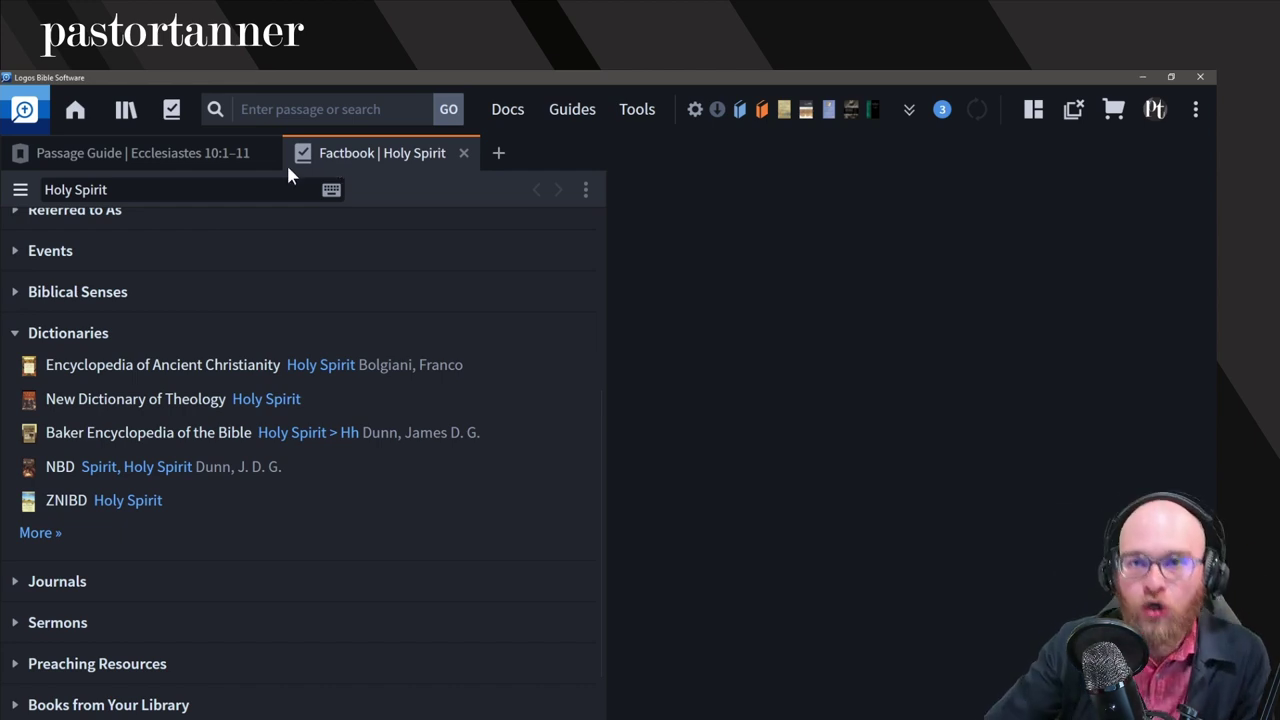
{"action": "left_click", "coordinate": [219, 155]}
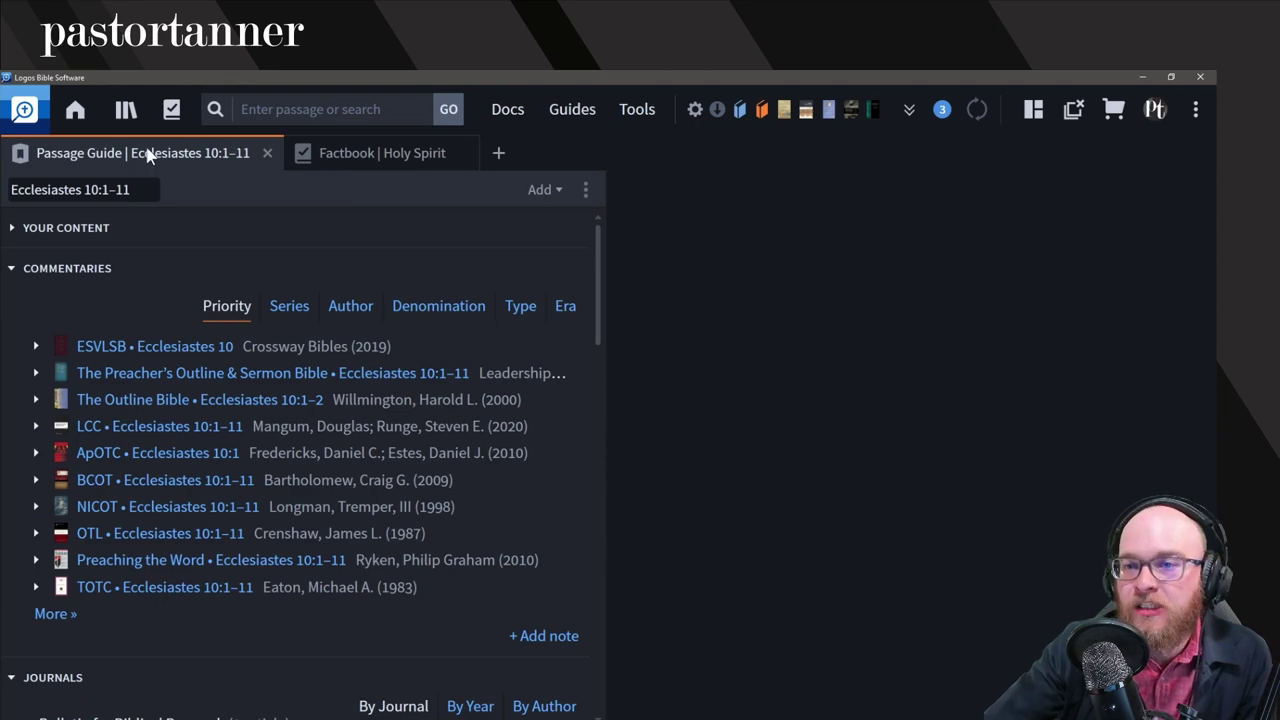
{"action": "left_click", "coordinate": [368, 158]}
{"action": "left_click_drag", "start_coordinate": [390, 160], "coordinate": [745, 215]}
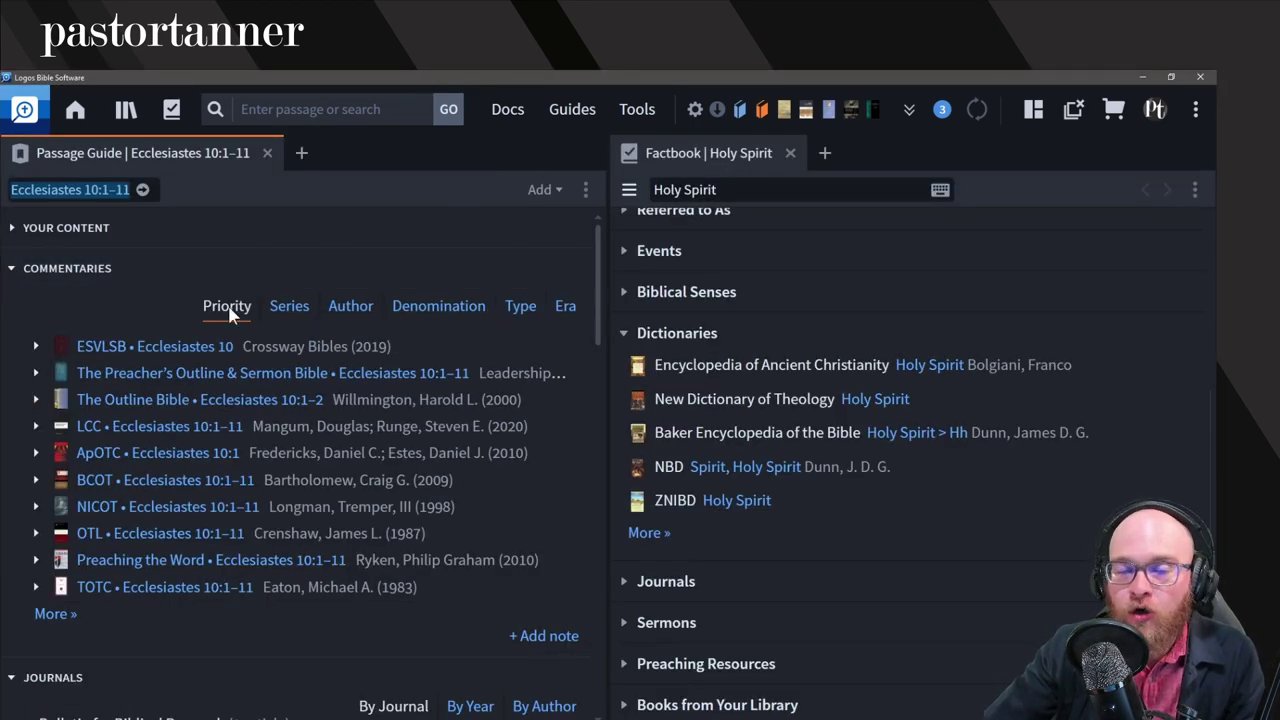
Step: Collapse the Commentaries and Journals sections of the Passage Guide
{"action": "left_click", "coordinate": [34, 268]}
{"action": "scroll", "coordinate": [80, 300], "scroll_direction": "down", "scroll_amount": 3}
{"action": "scroll", "coordinate": [78, 340], "scroll_direction": "up", "scroll_amount": 2}
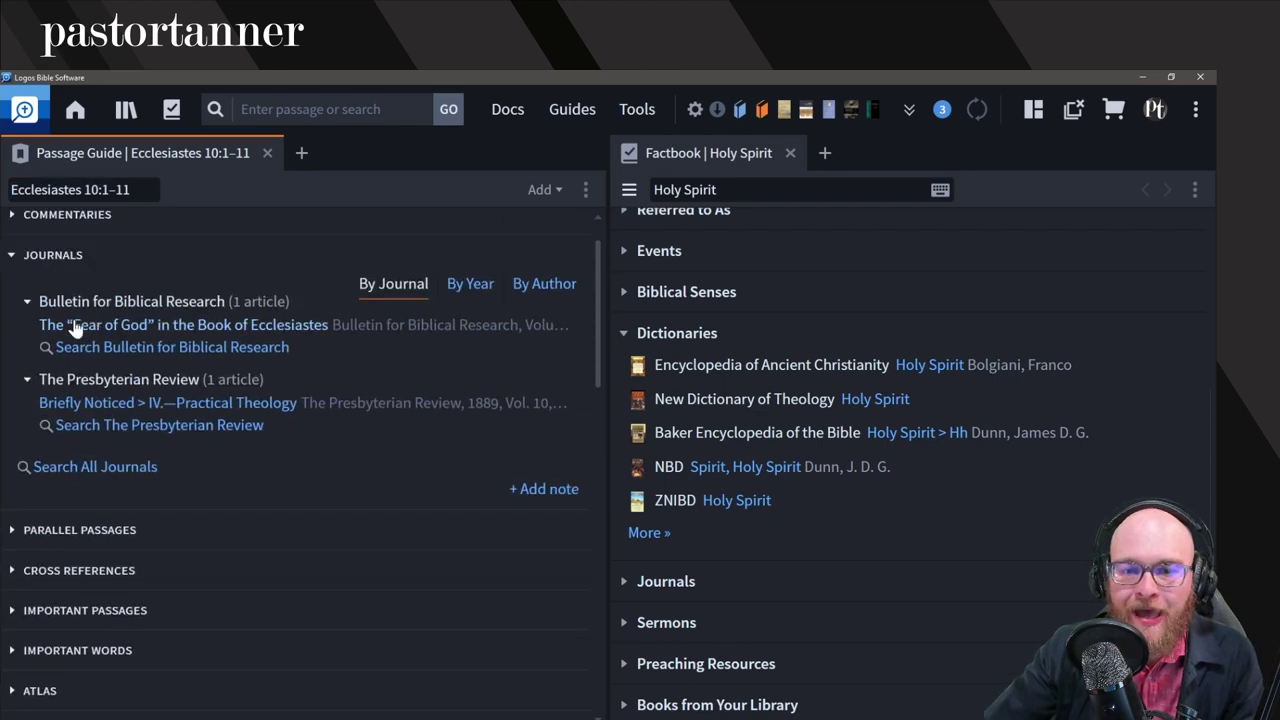
{"action": "scroll", "coordinate": [78, 340], "scroll_direction": "up", "scroll_amount": 1}
{"action": "left_click", "coordinate": [30, 302]}
{"action": "scroll", "coordinate": [30, 420], "scroll_direction": "down", "scroll_amount": 1}
Step: Examine the Atlas and Outlines sections of the Passage Guide and collapse both again
{"action": "left_click", "coordinate": [44, 430]}
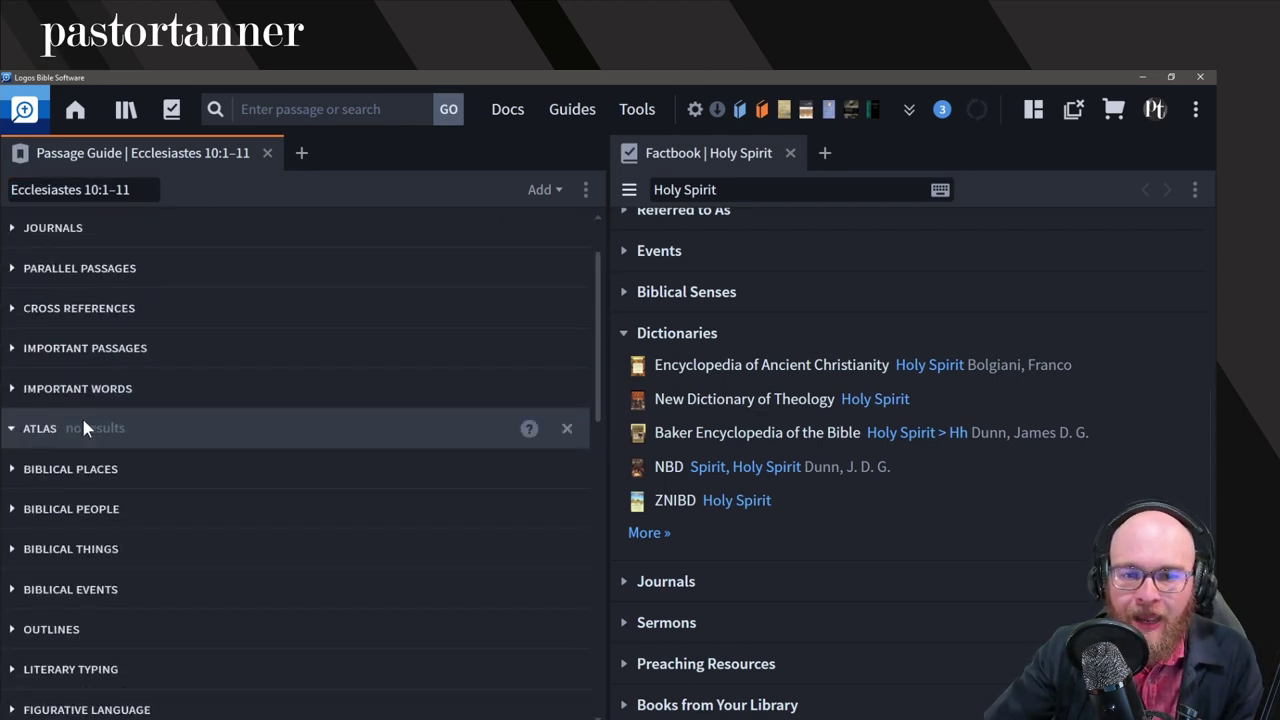
{"action": "scroll", "coordinate": [30, 425], "scroll_direction": "down", "scroll_amount": 1}
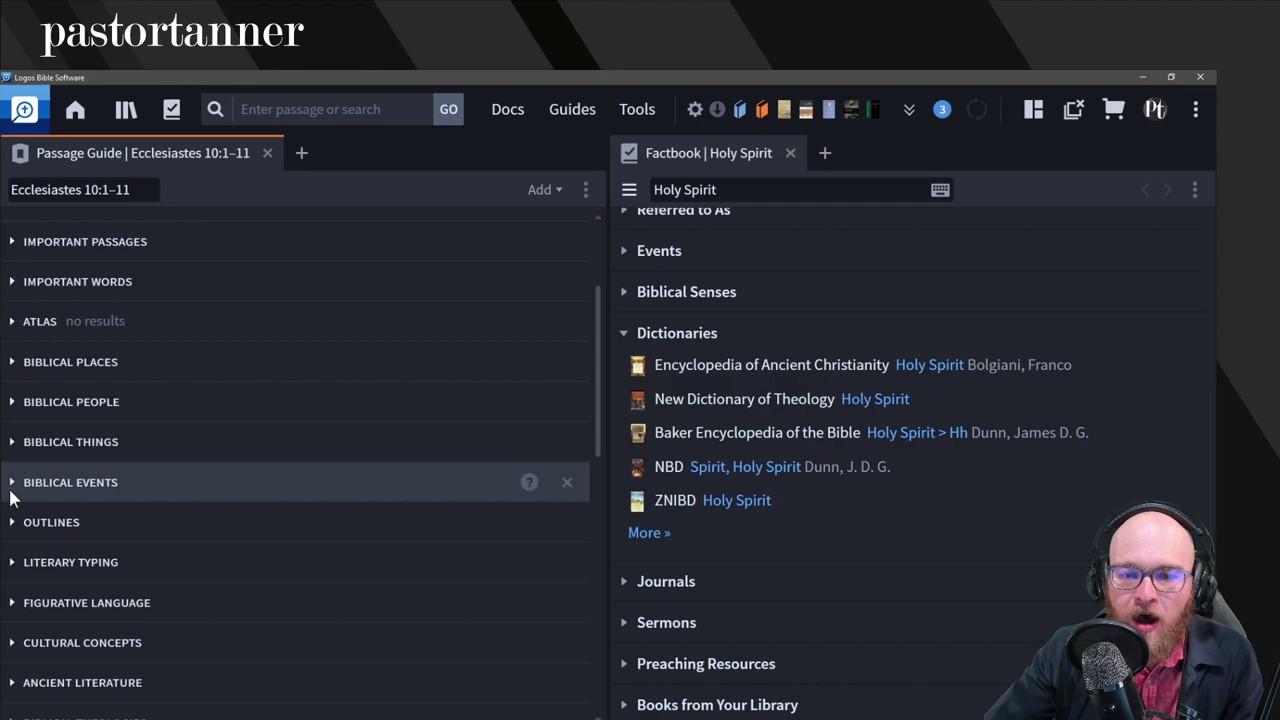
{"action": "left_click", "coordinate": [10, 522]}
{"action": "scroll", "coordinate": [147, 377], "scroll_direction": "down", "scroll_amount": 2}
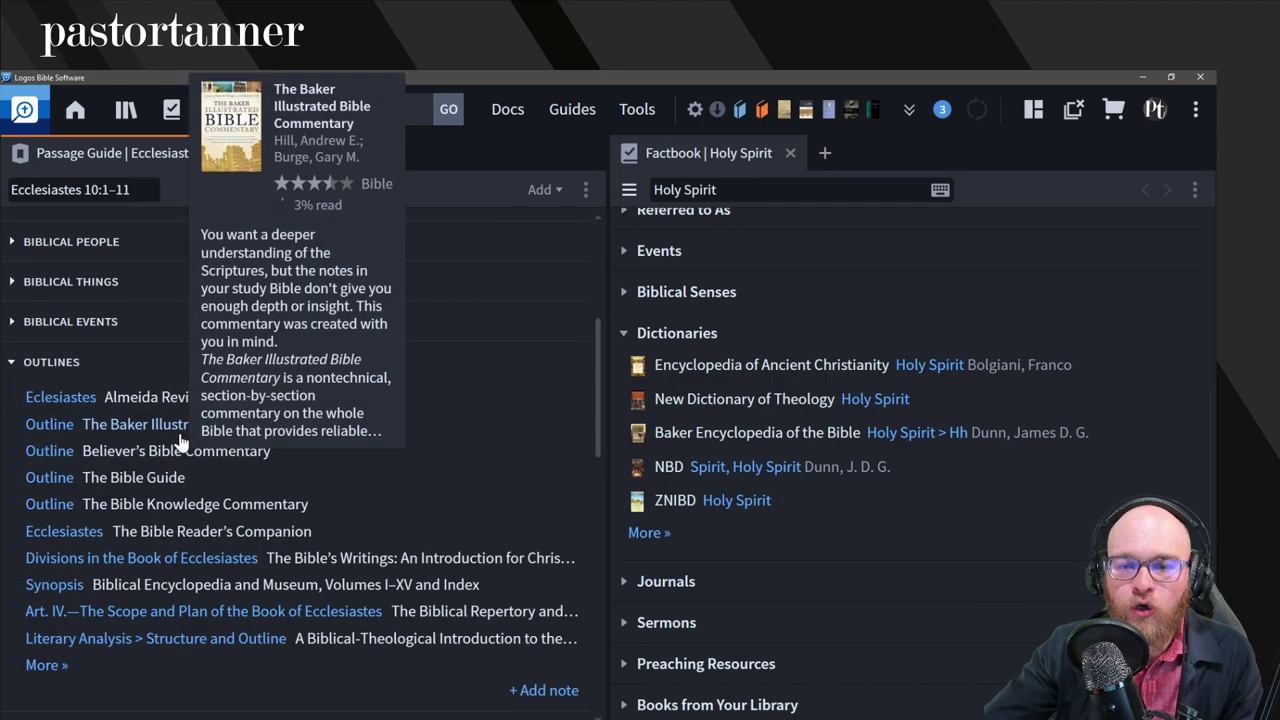
{"action": "left_click", "coordinate": [28, 362]}
{"action": "scroll", "coordinate": [130, 465], "scroll_direction": "up", "scroll_amount": 4}
{"action": "scroll", "coordinate": [618, 350], "scroll_direction": "up", "scroll_amount": 3}
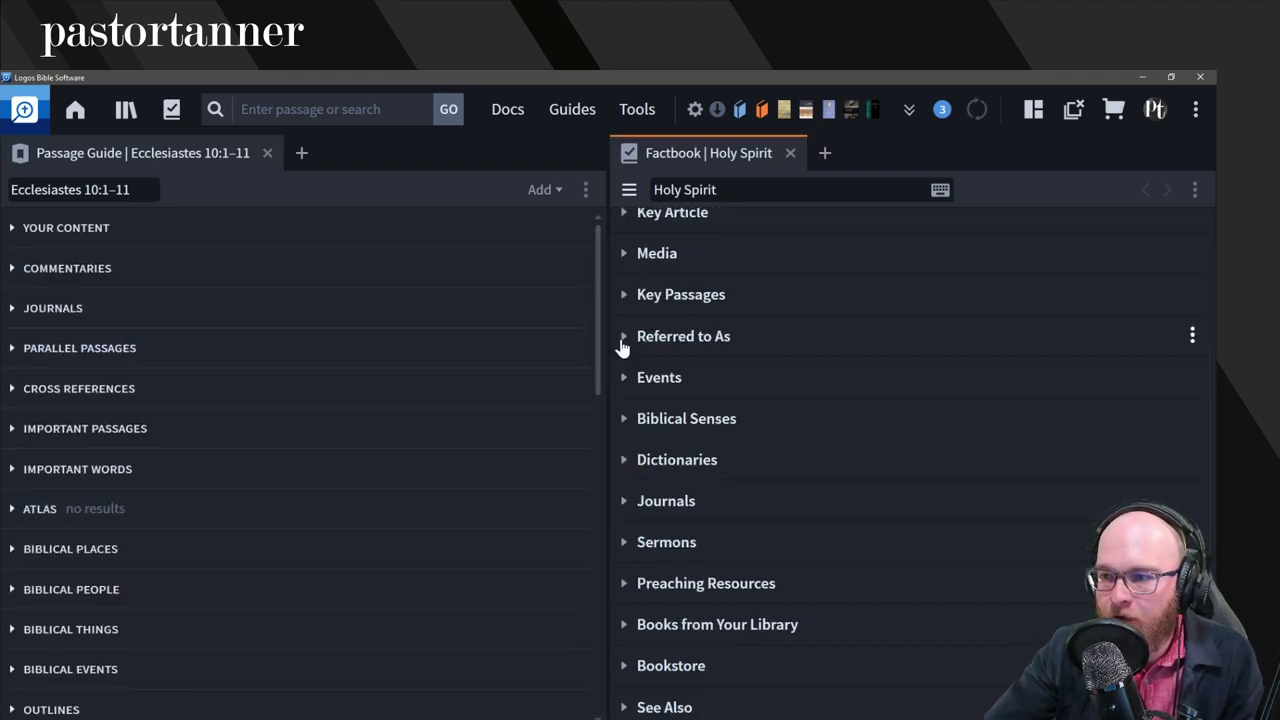
Step: Close the Passage Guide and Factbook panes, and look up the passage John 3:16
{"action": "left_click", "coordinate": [267, 153]}
{"action": "left_click", "coordinate": [790, 153]}
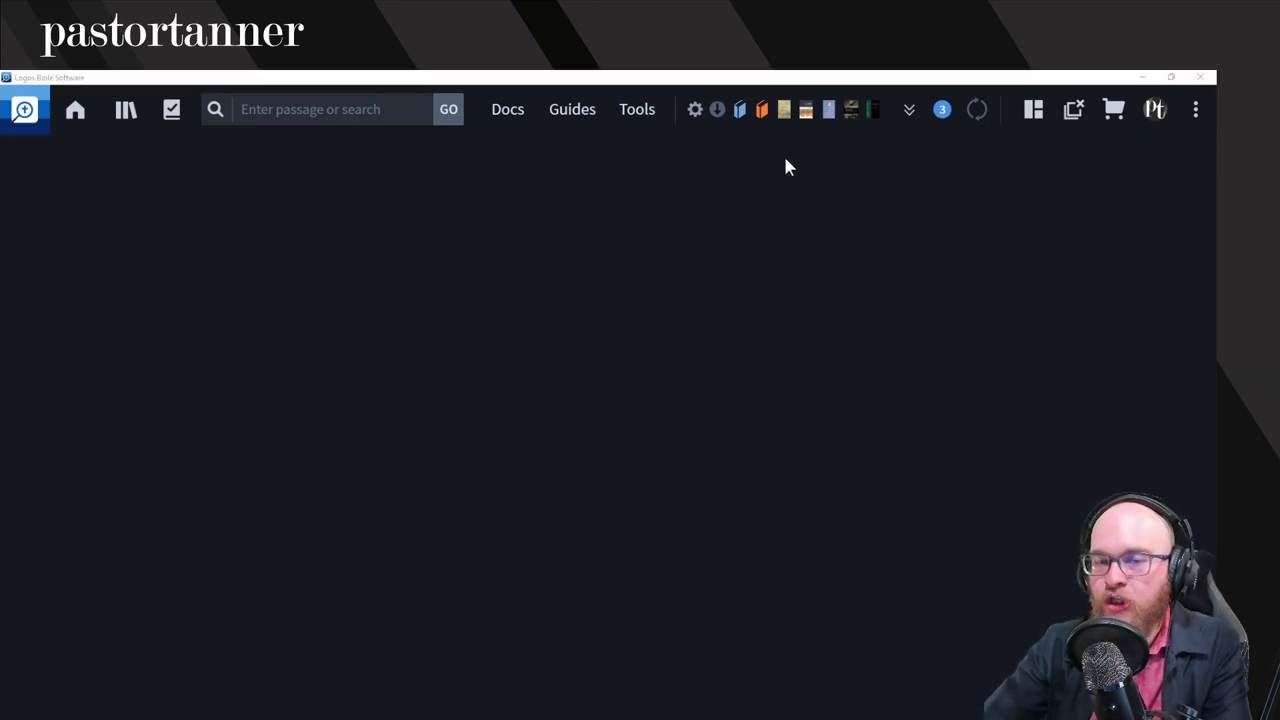
{"action": "left_click", "coordinate": [374, 116]}
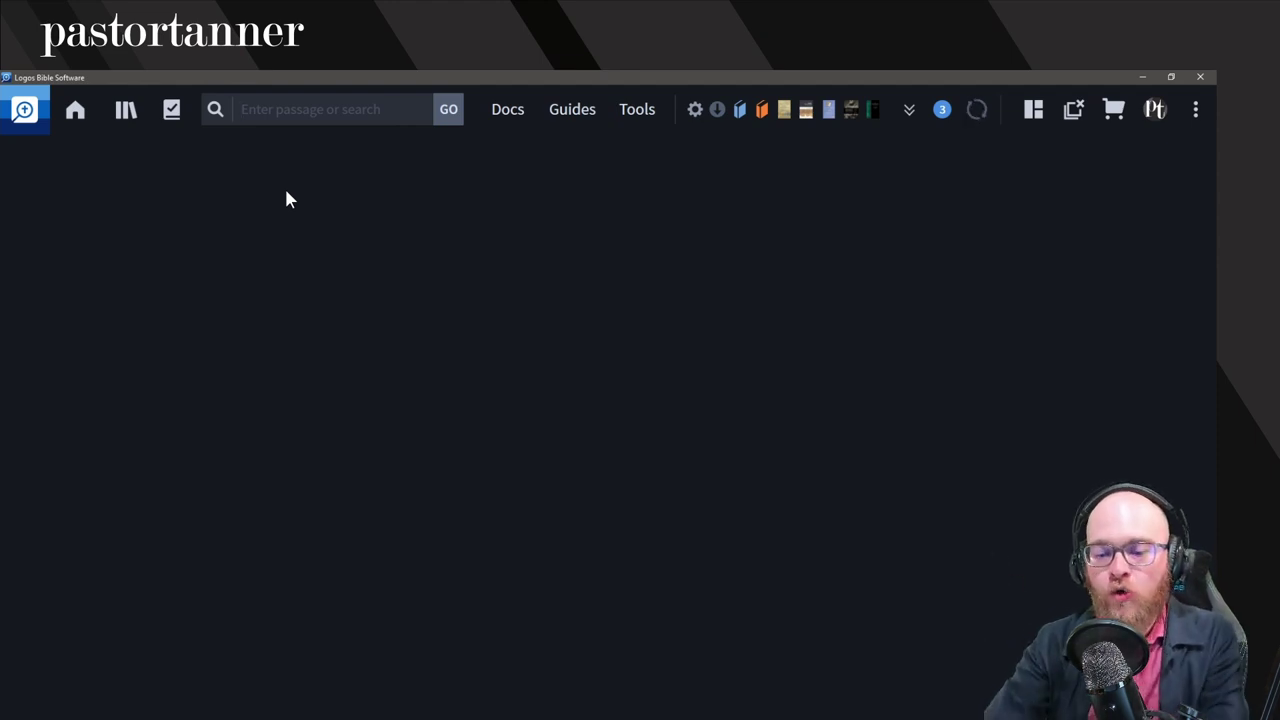
{"action": "type", "text": "John 3:16"}
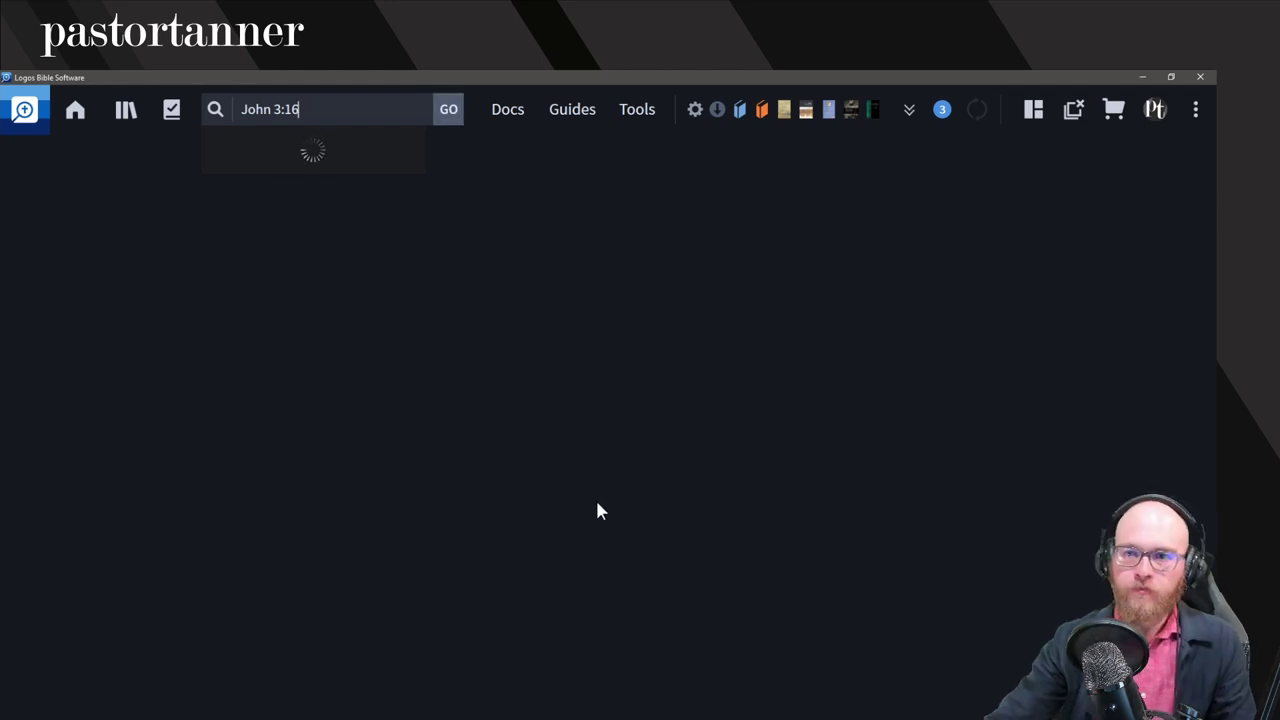
{"action": "key", "text": "Return"}
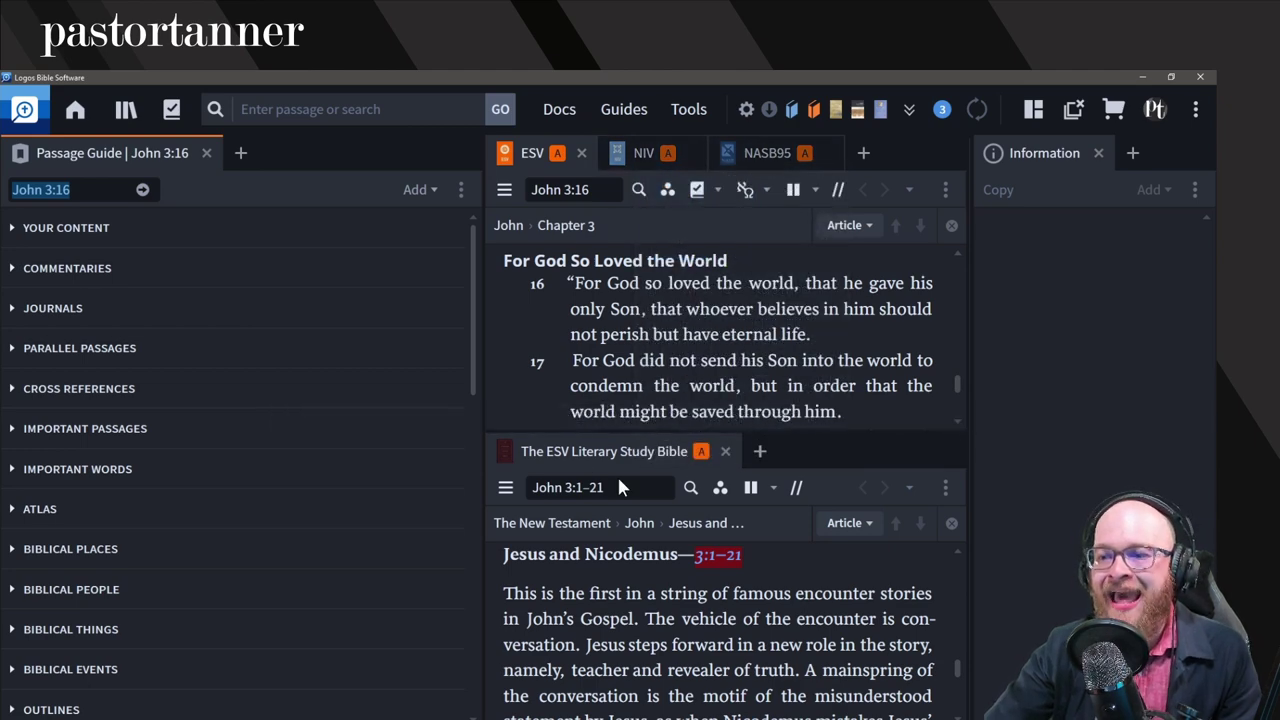
Step: Examine the opened John 3:16 layout with The ESV Literary Study Bible and word information, and read on to verses 17–18 in the ESV
{"action": "mouse_move", "coordinate": [614, 451]}
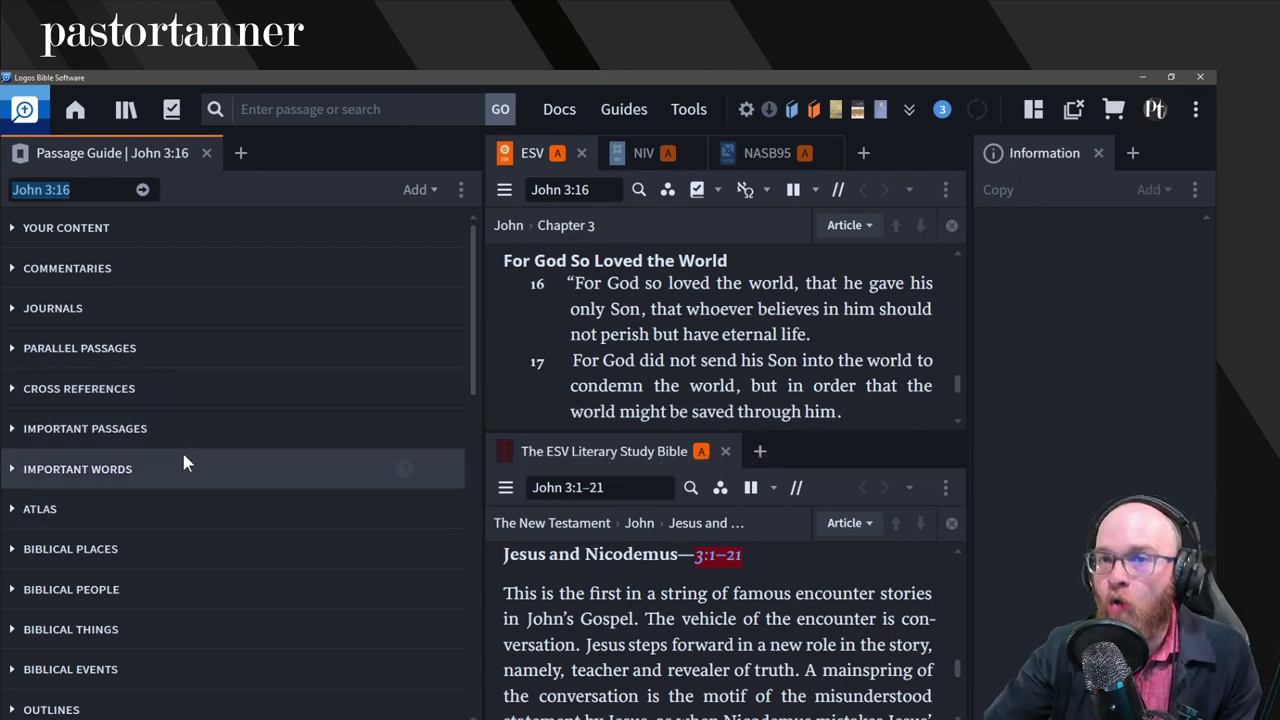
{"action": "mouse_move", "coordinate": [745, 643]}
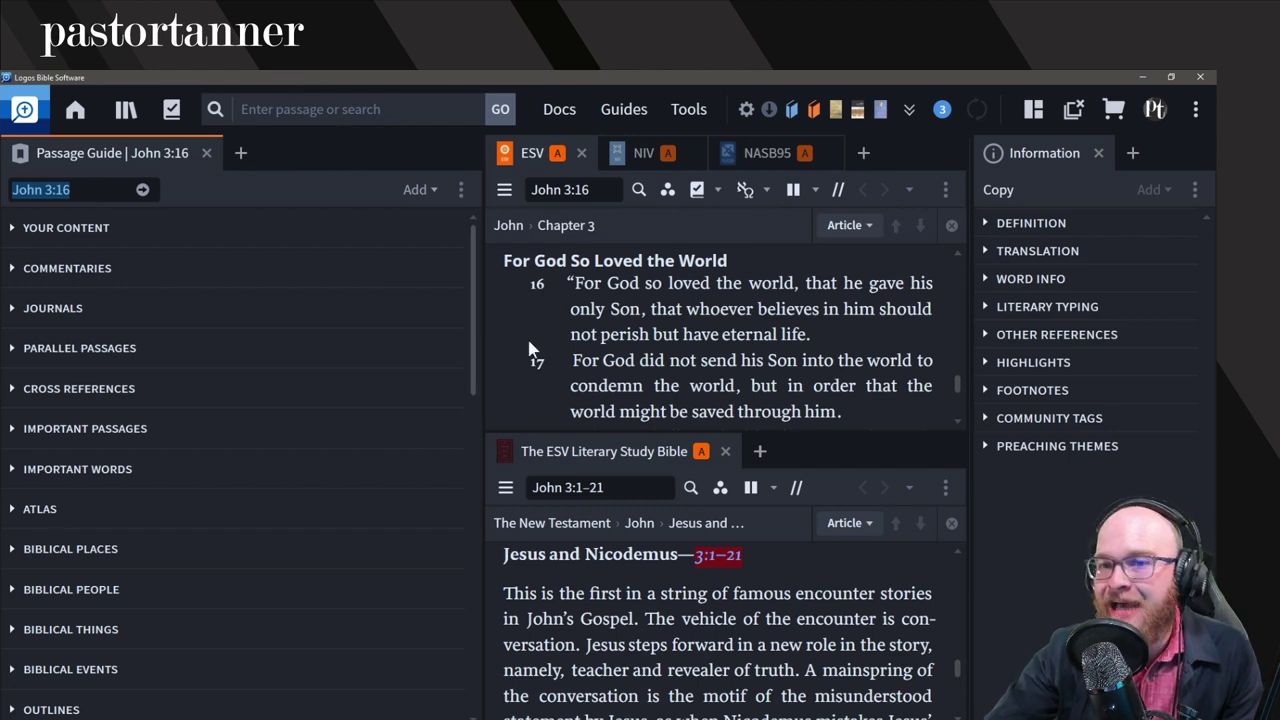
{"action": "mouse_move", "coordinate": [814, 406]}
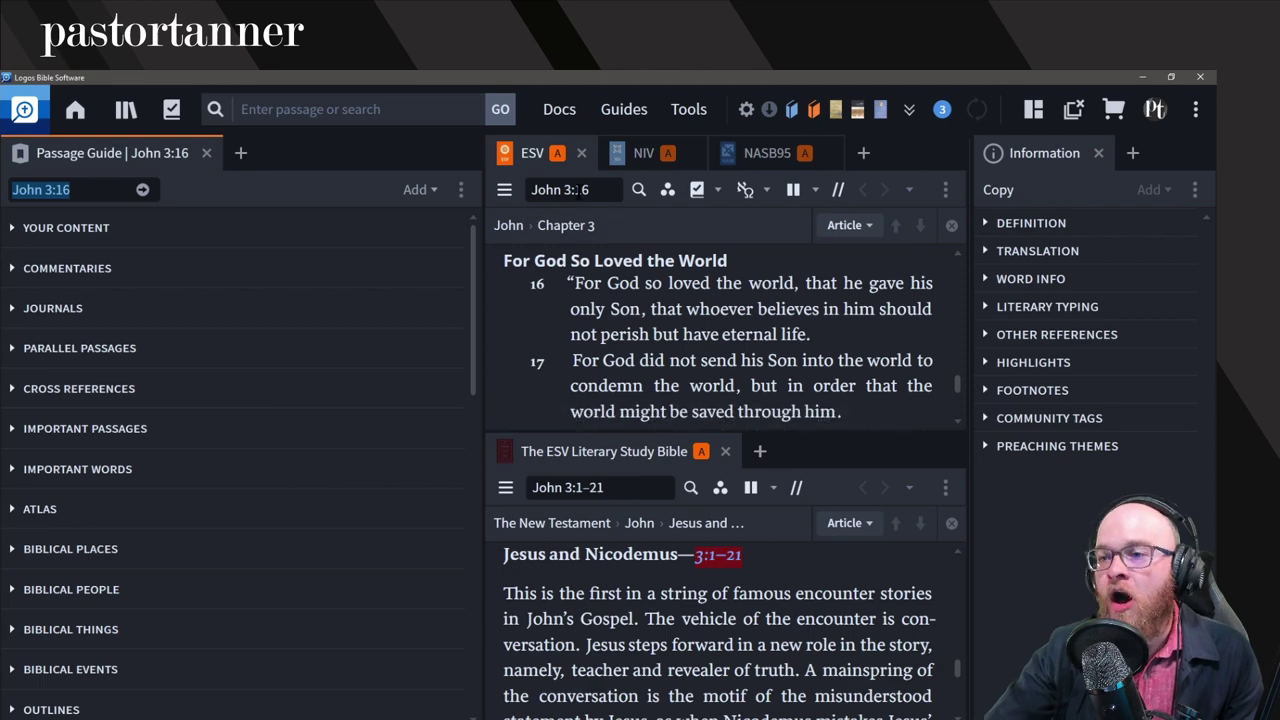
{"action": "scroll", "coordinate": [612, 320], "scroll_direction": "down", "scroll_amount": 8}
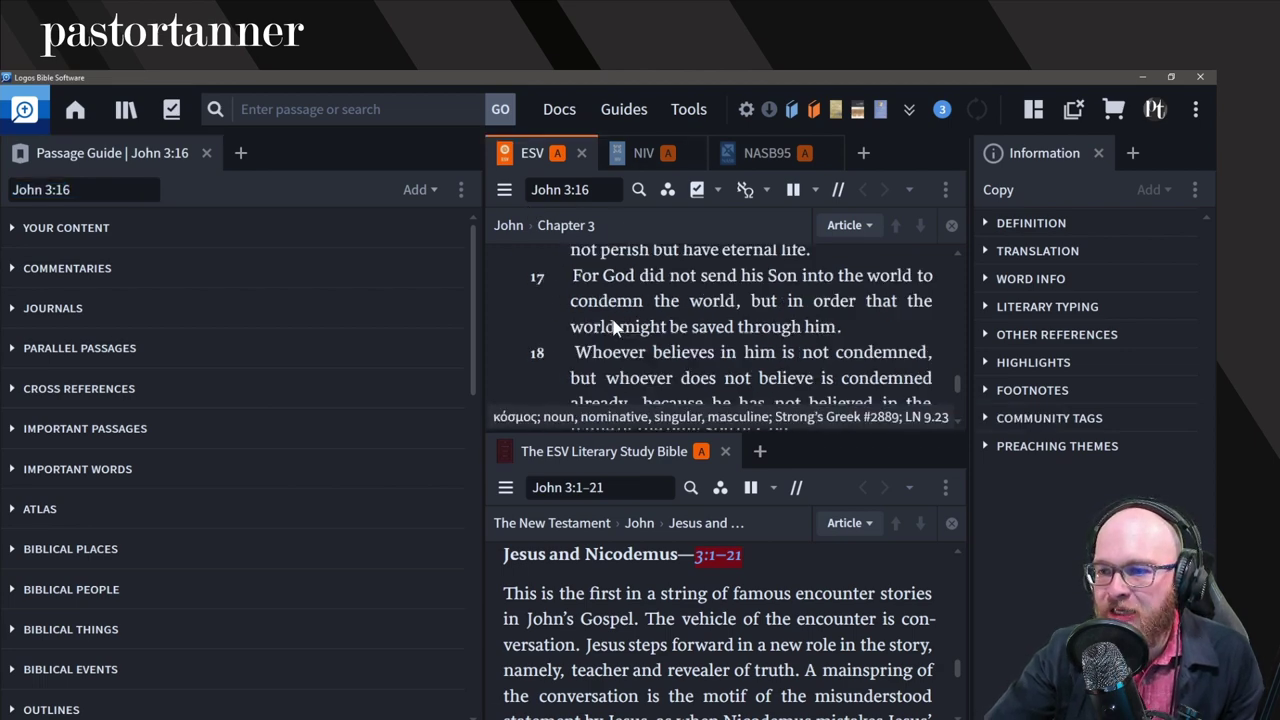
Step: Read through John 3 and 4 in the ESV to about 4:36, comparing the linked study Bible notes and briefly the NIV at 4:27
{"action": "scroll", "coordinate": [618, 310], "scroll_direction": "down", "scroll_amount": 7}
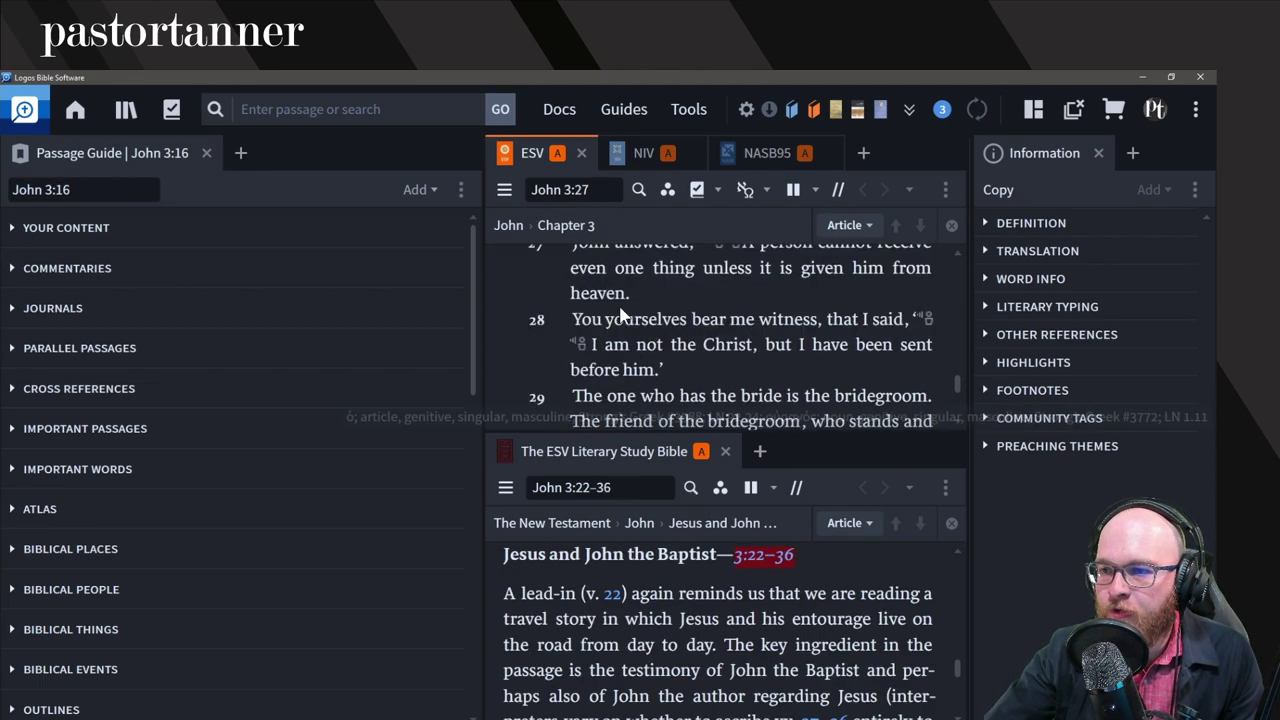
{"action": "scroll", "coordinate": [620, 310], "scroll_direction": "down", "scroll_amount": 10}
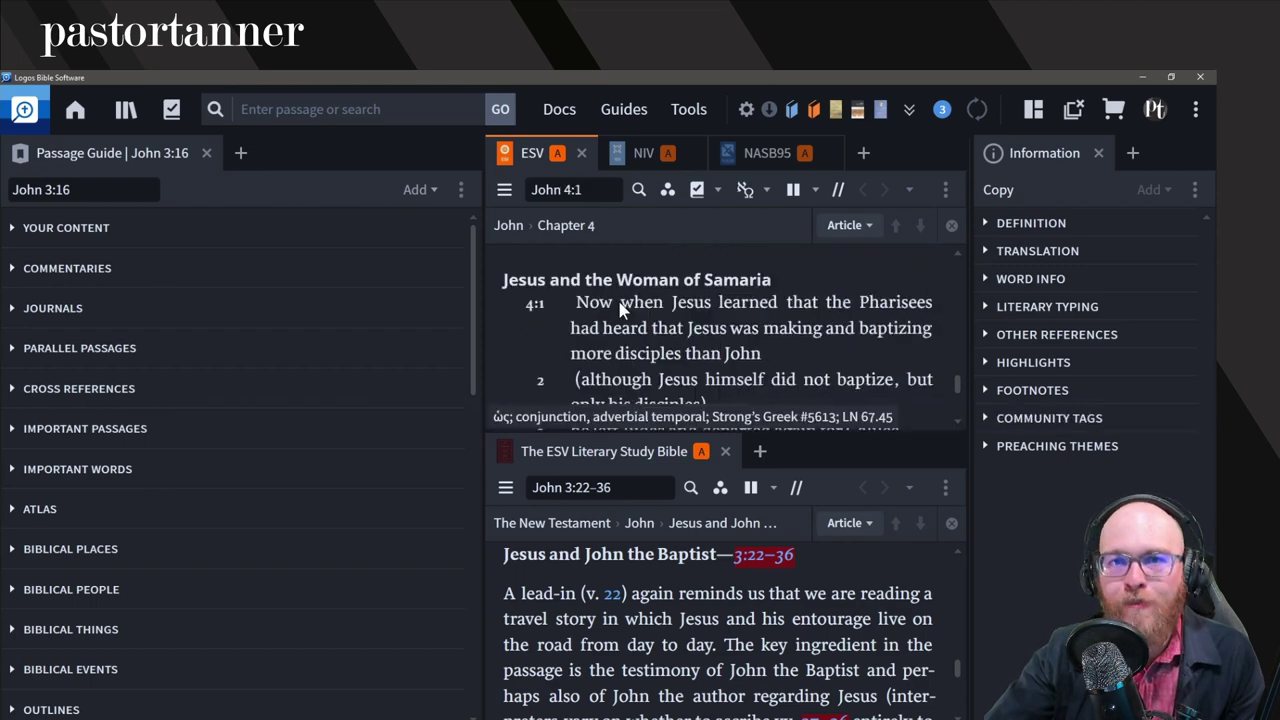
{"action": "scroll", "coordinate": [612, 310], "scroll_direction": "down", "scroll_amount": 10}
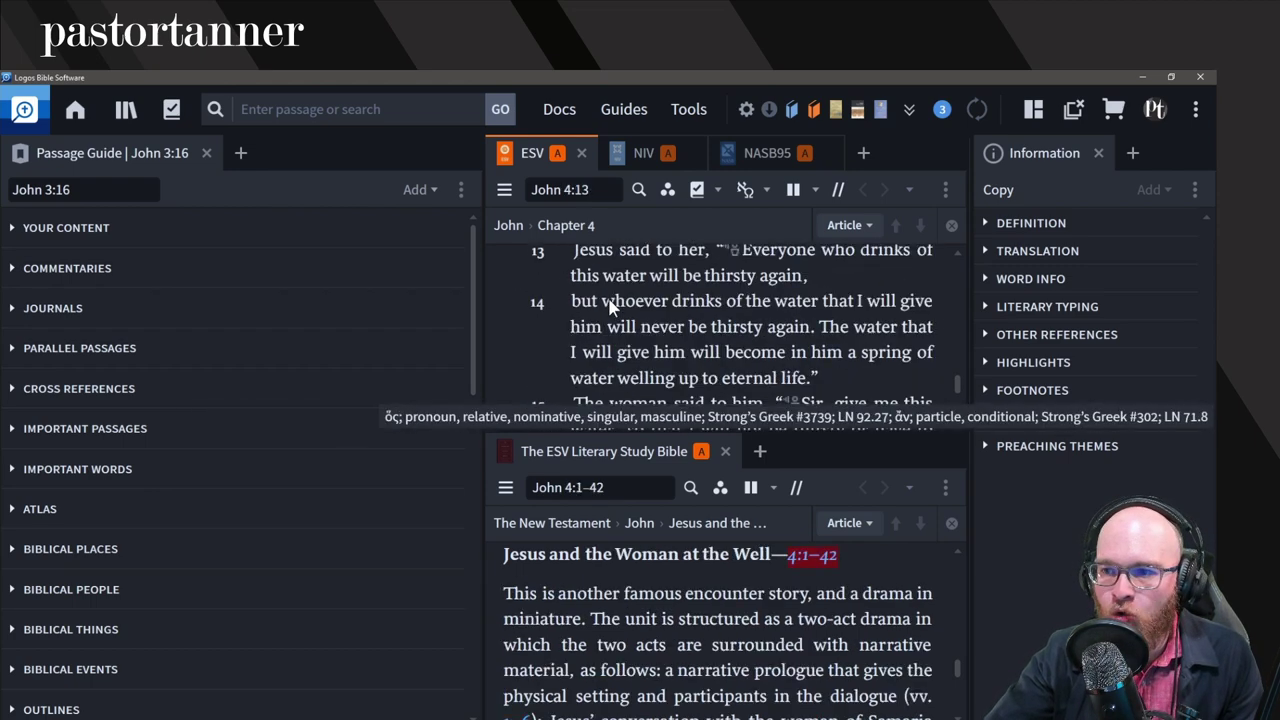
{"action": "scroll", "coordinate": [605, 316], "scroll_direction": "down", "scroll_amount": 6}
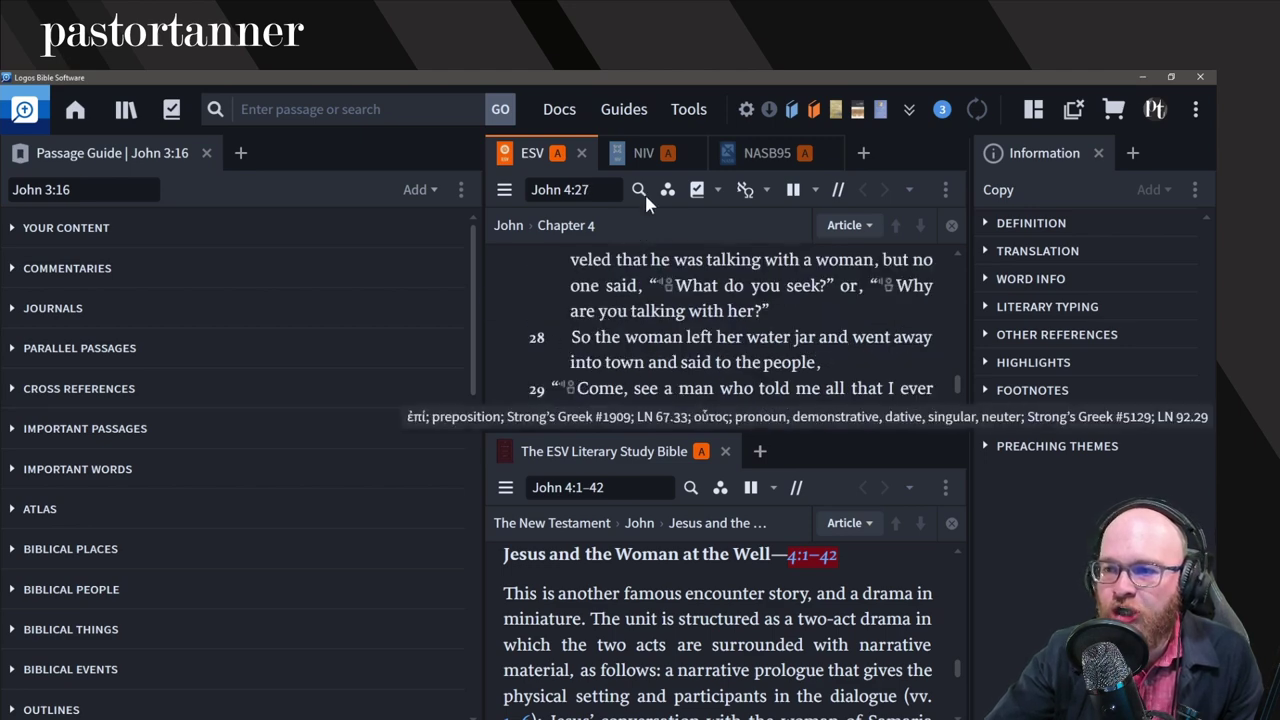
{"action": "left_click", "coordinate": [643, 156]}
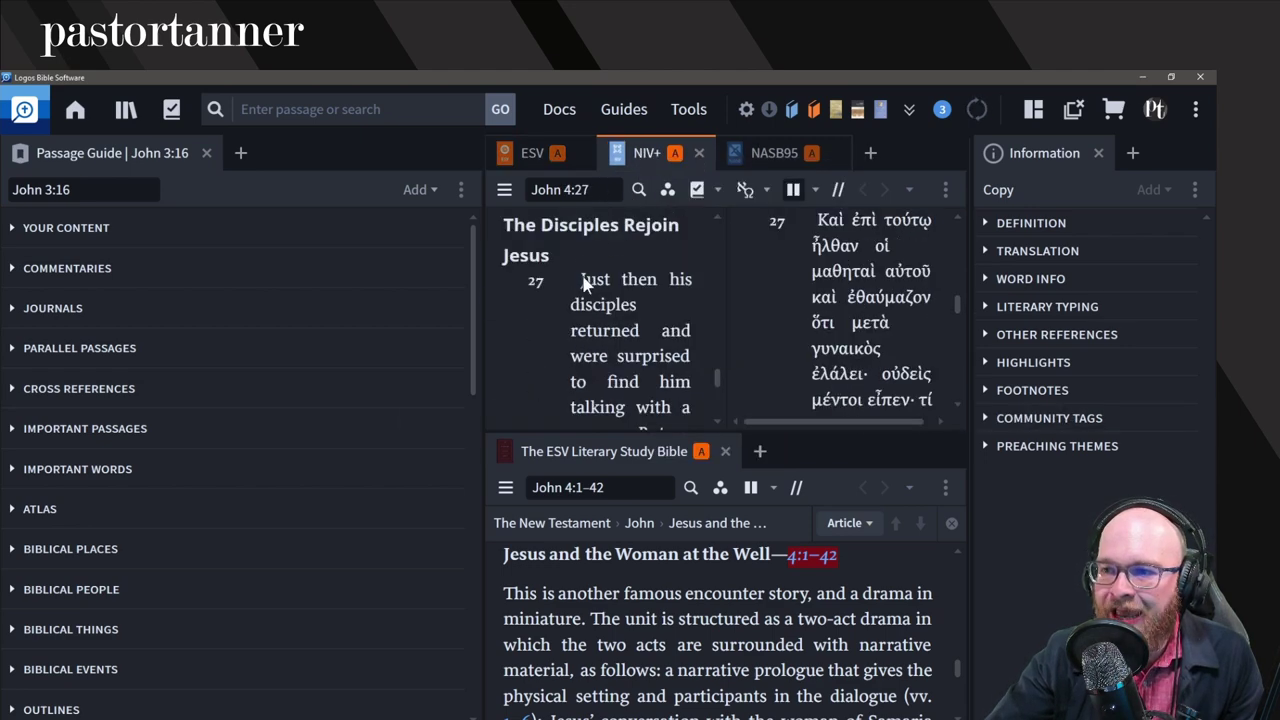
{"action": "left_click", "coordinate": [537, 156]}
{"action": "scroll", "coordinate": [610, 310], "scroll_direction": "down", "scroll_amount": 4}
{"action": "scroll", "coordinate": [612, 310], "scroll_direction": "down", "scroll_amount": 3}
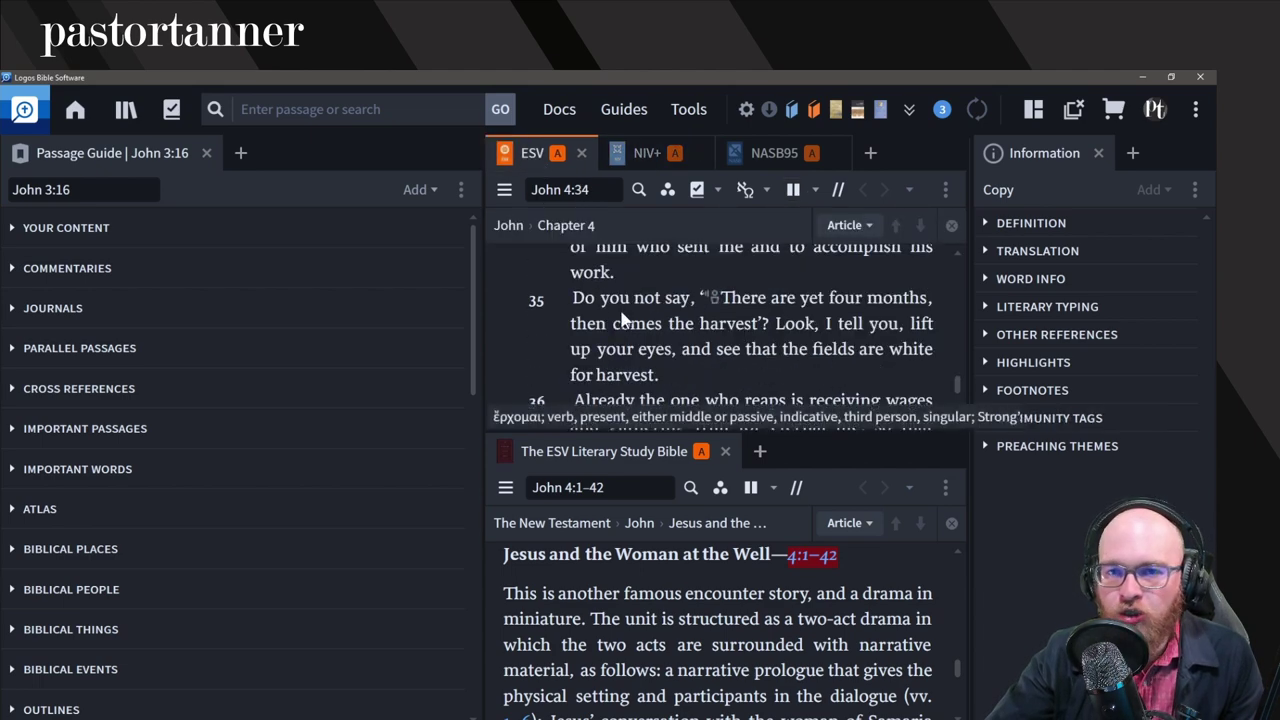
{"action": "scroll", "coordinate": [612, 310], "scroll_direction": "down", "scroll_amount": 3}
Step: Replace The ESV Literary Study Bible with the Gospel Transformation Bible and then with the MacArthur Study Bible NASB
{"action": "left_click", "coordinate": [834, 458]}
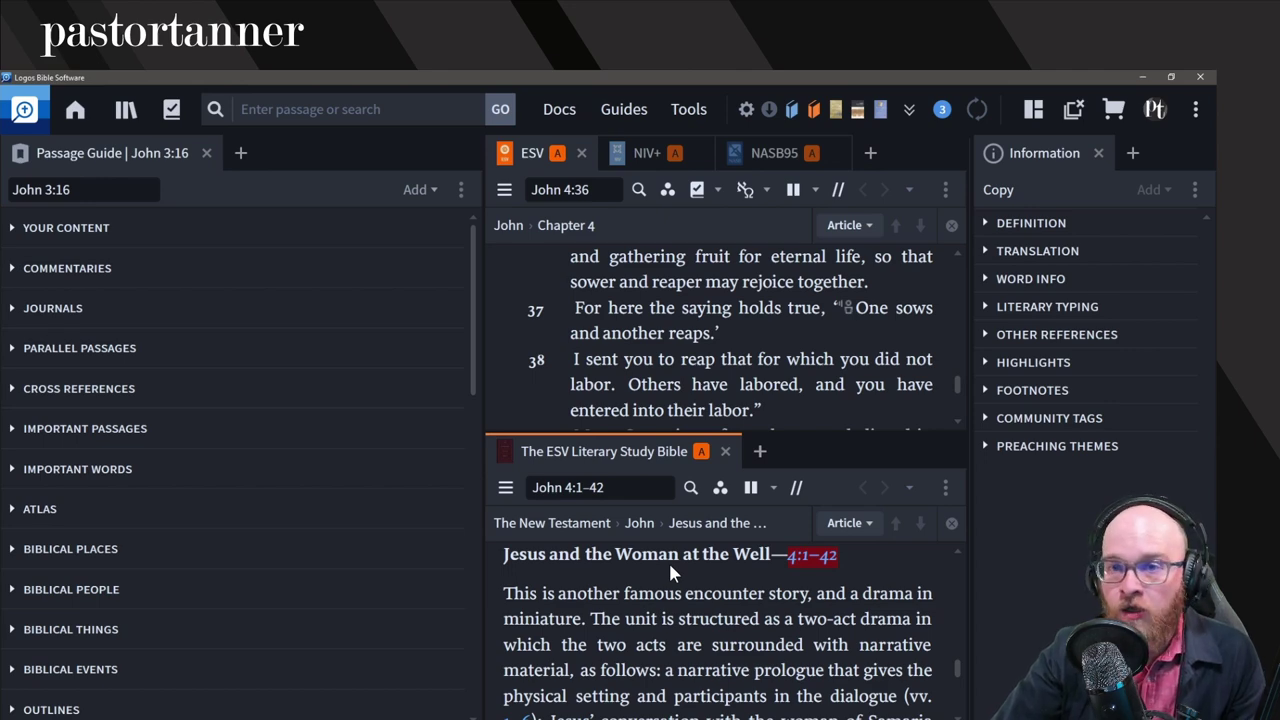
{"action": "key", "text": "ctrl+Page_Down"}
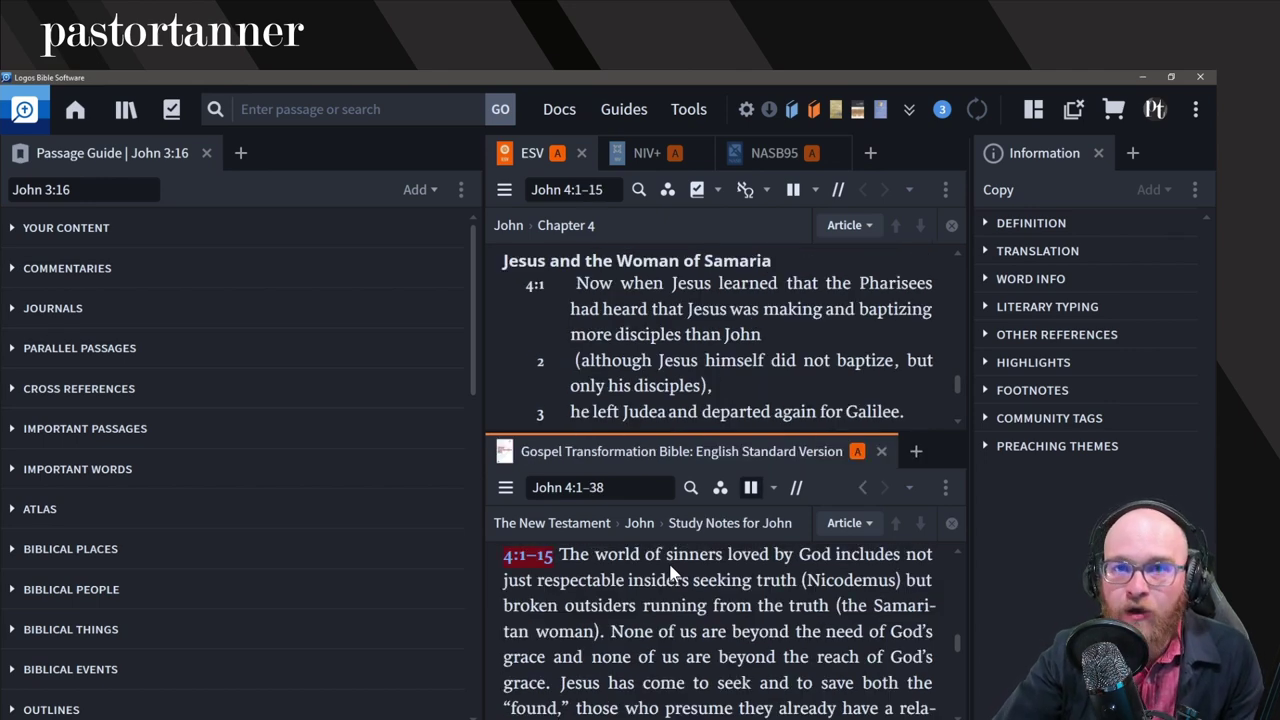
{"action": "scroll", "coordinate": [673, 572], "scroll_direction": "down", "scroll_amount": 1}
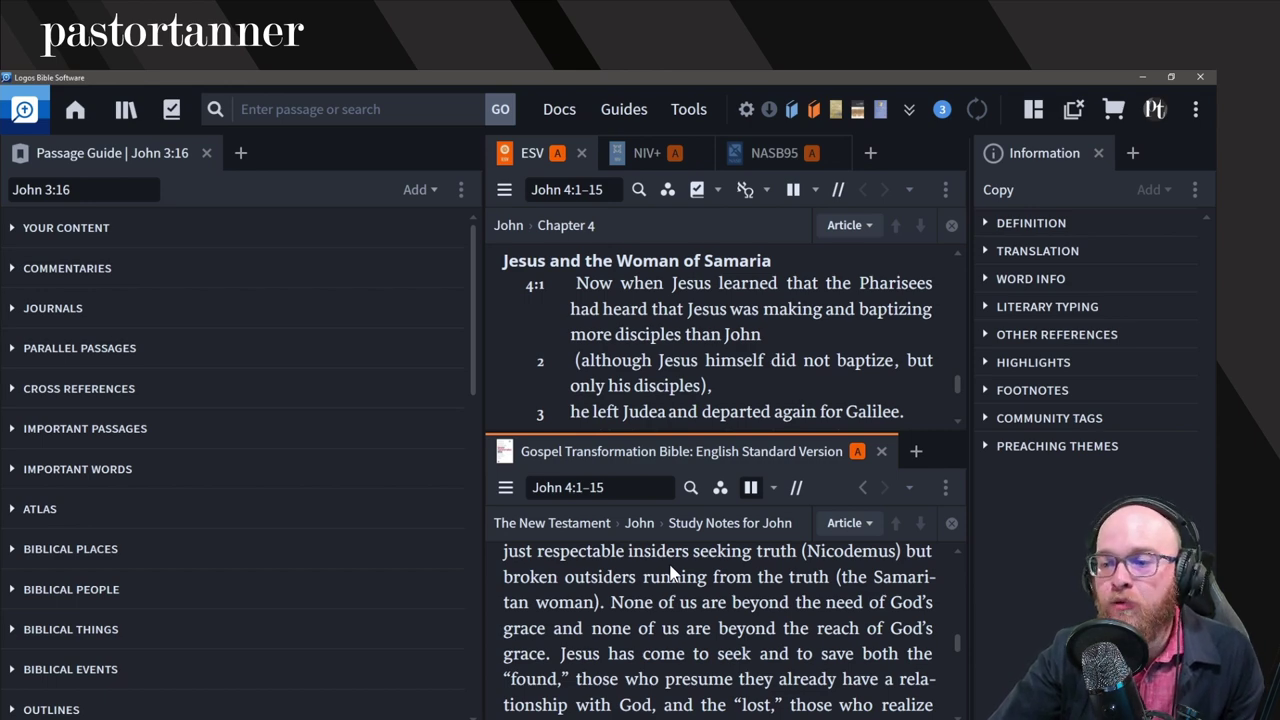
{"action": "key", "text": "ctrl+Page_Down"}
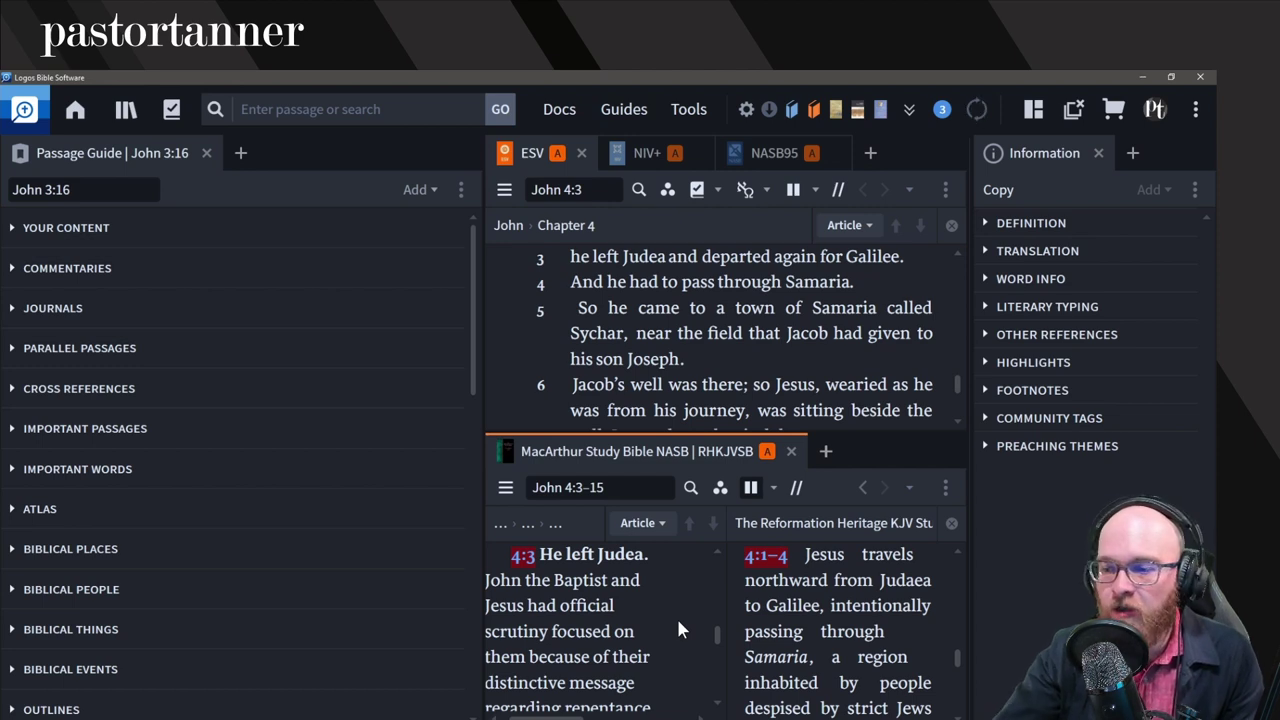
{"action": "scroll", "coordinate": [672, 629], "scroll_direction": "right", "scroll_amount": 1}
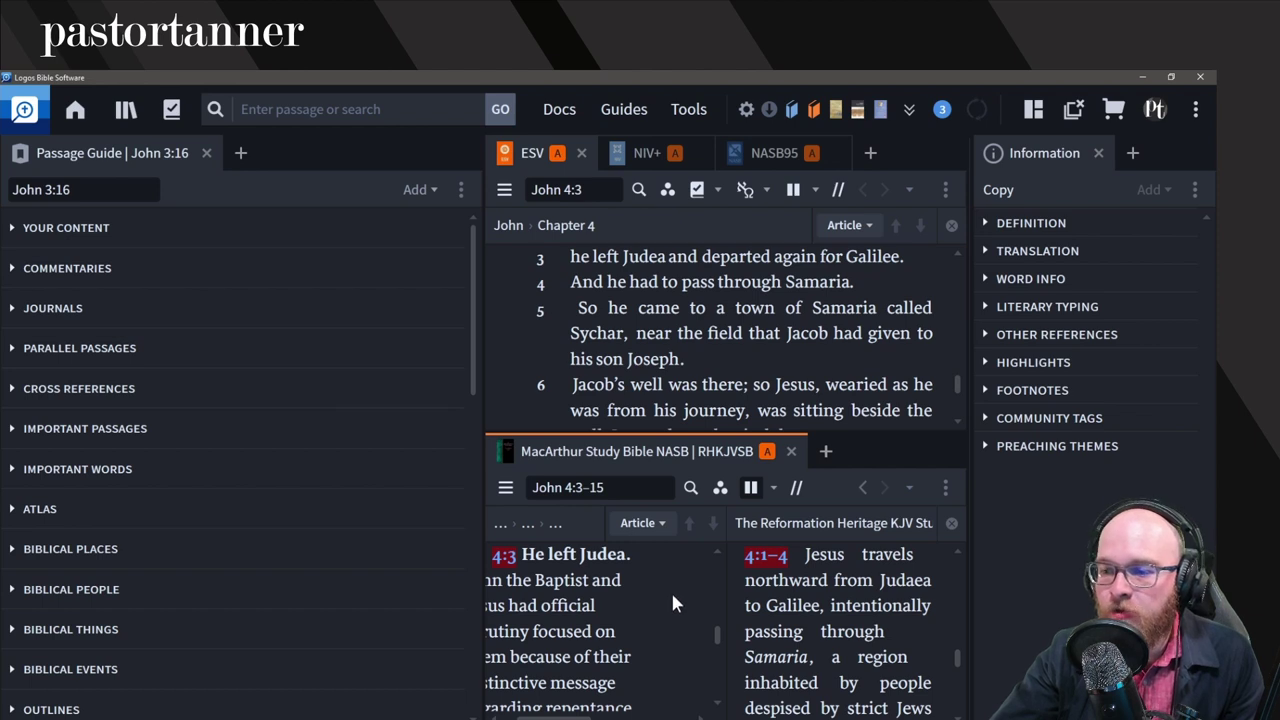
{"action": "scroll", "coordinate": [672, 603], "scroll_direction": "right", "scroll_amount": 1}
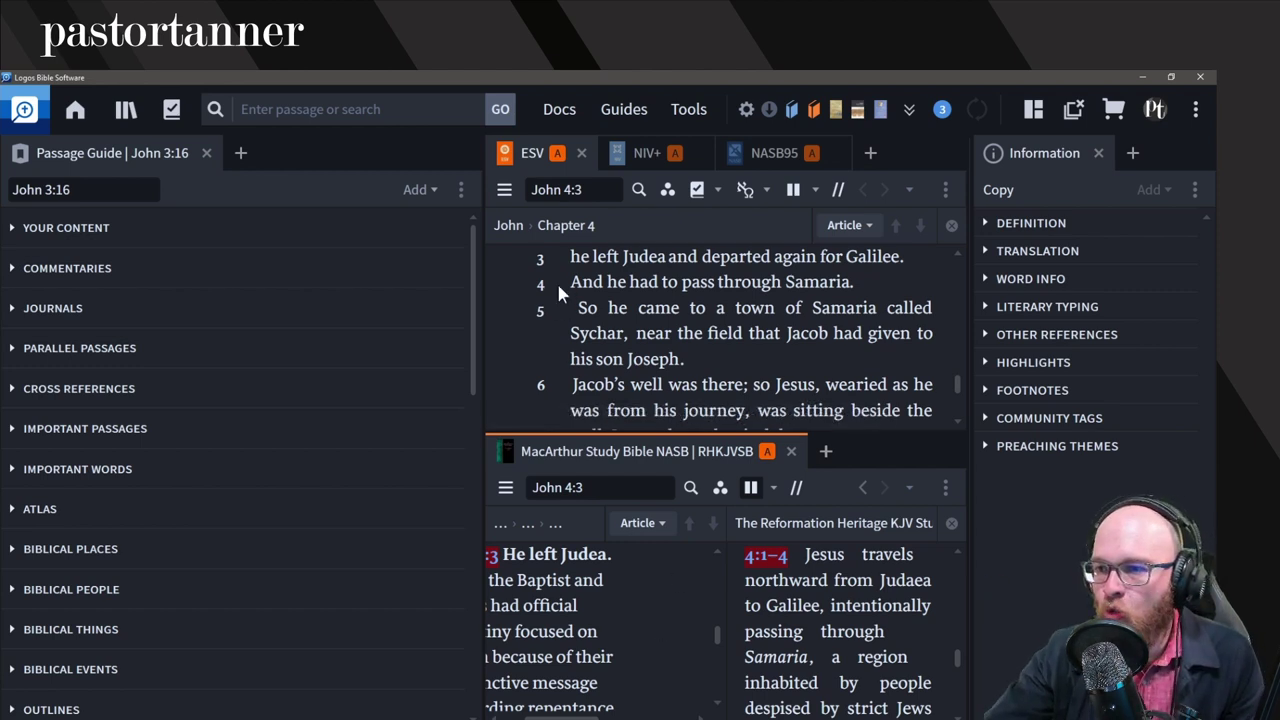
Step: Return to John 3:36 in the ESV, examine the Definition and Translation information for the word "Whoever", and collapse both sections again
{"action": "scroll", "coordinate": [548, 318], "scroll_direction": "down", "scroll_amount": 1}
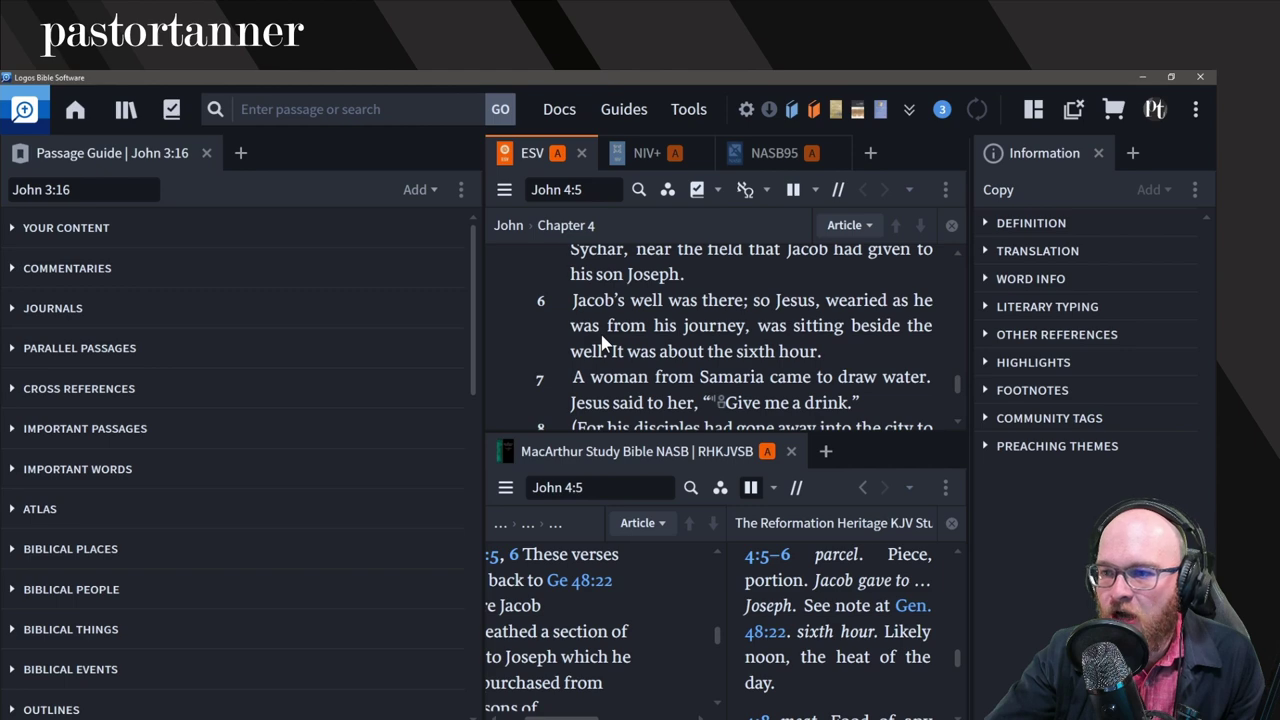
{"action": "scroll", "coordinate": [580, 300], "scroll_direction": "up", "scroll_amount": 2}
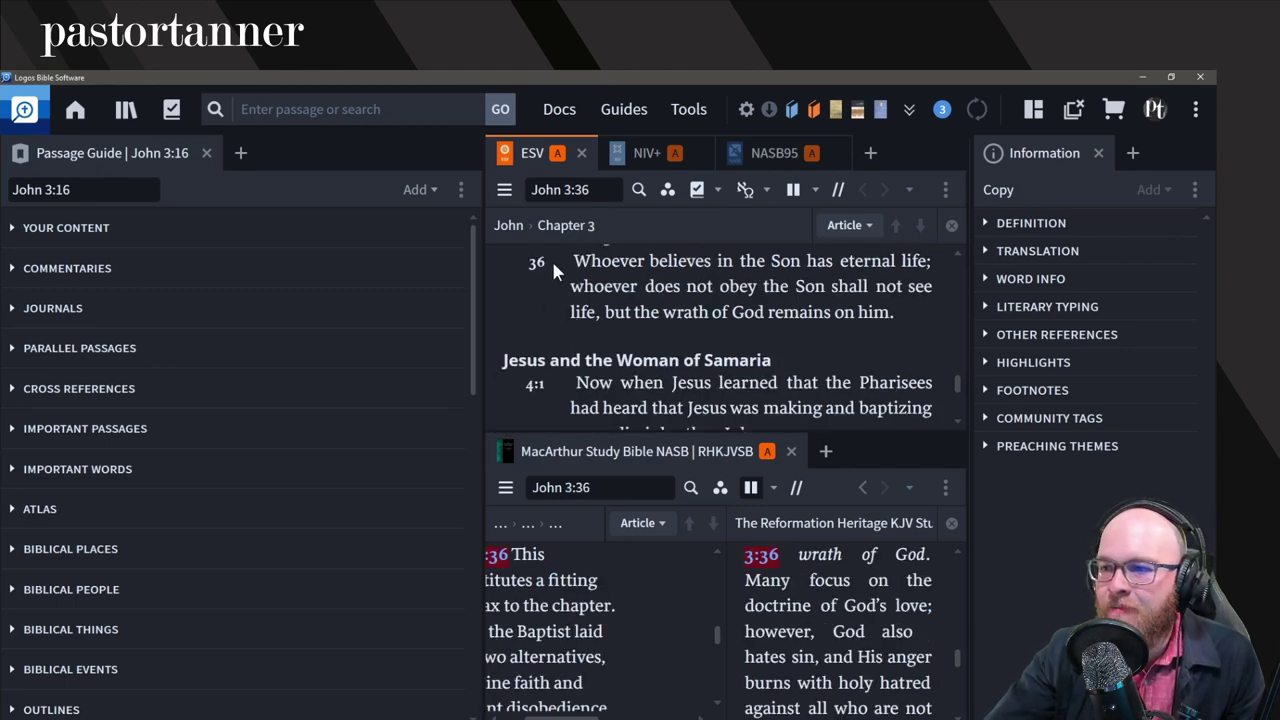
{"action": "mouse_move", "coordinate": [603, 268]}
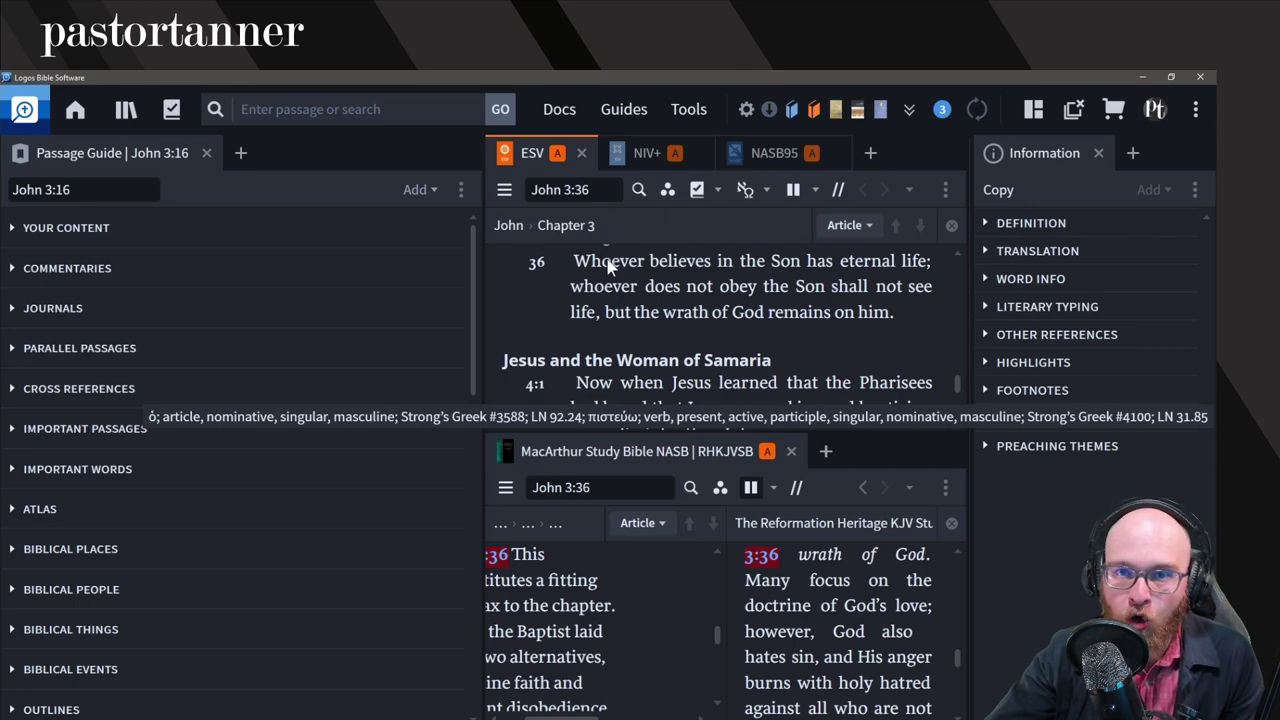
{"action": "left_click", "coordinate": [985, 218]}
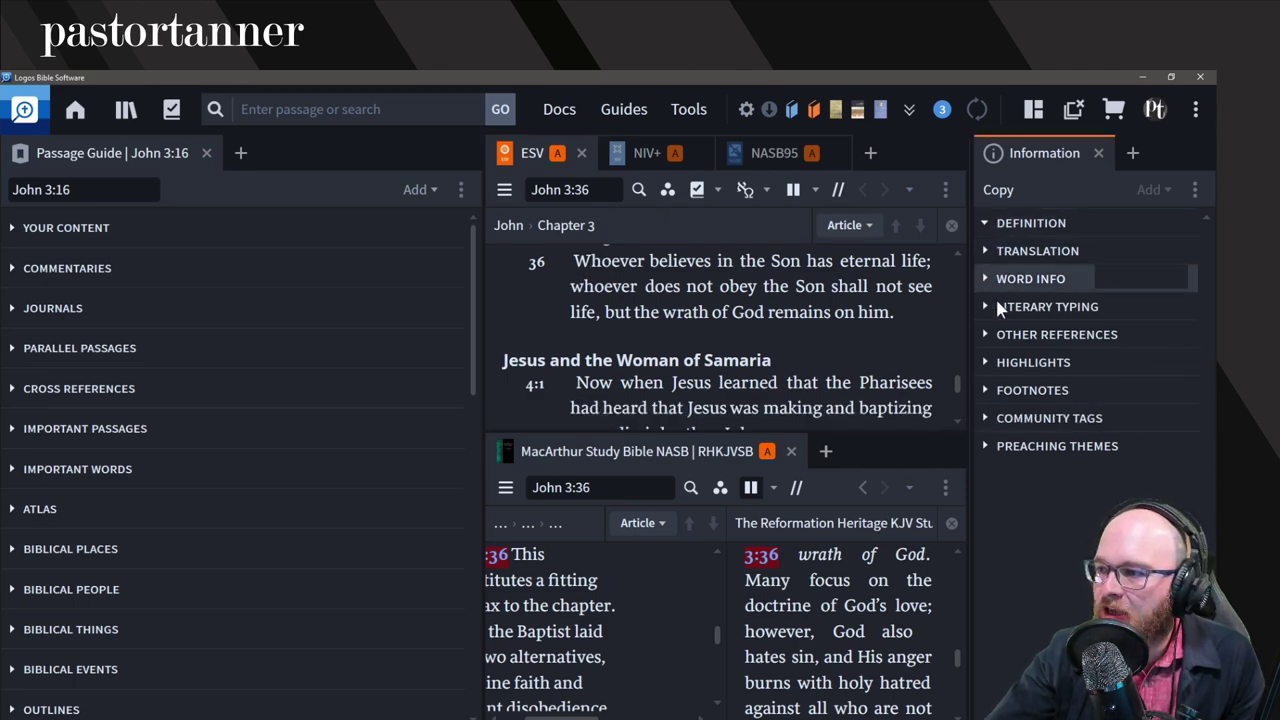
{"action": "mouse_move", "coordinate": [597, 261]}
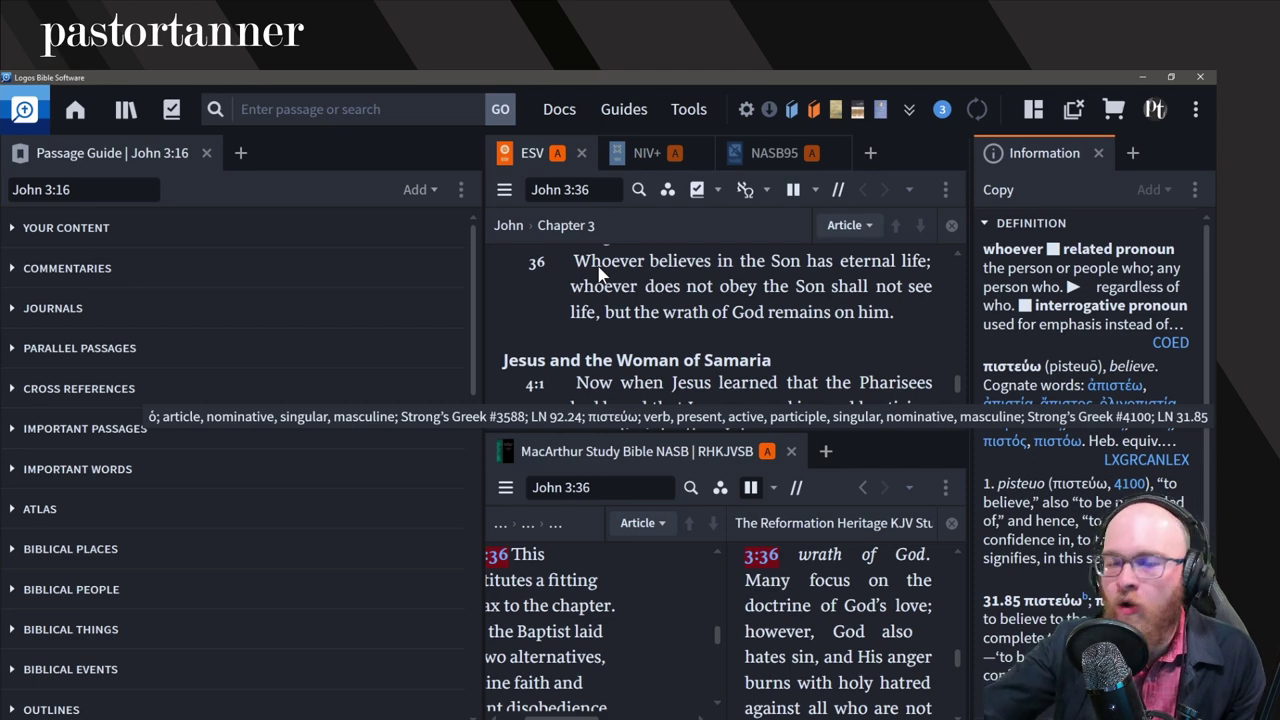
{"action": "left_click", "coordinate": [1003, 226]}
{"action": "left_click", "coordinate": [1094, 250]}
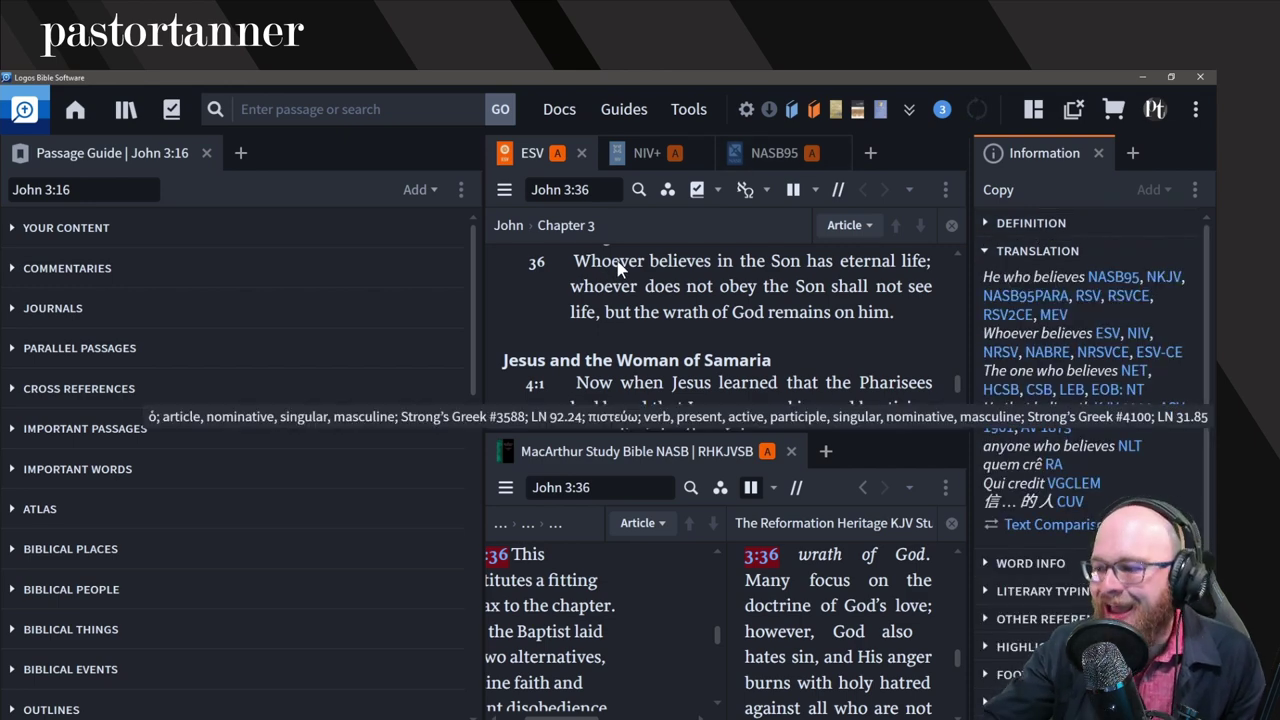
{"action": "left_click", "coordinate": [986, 251]}
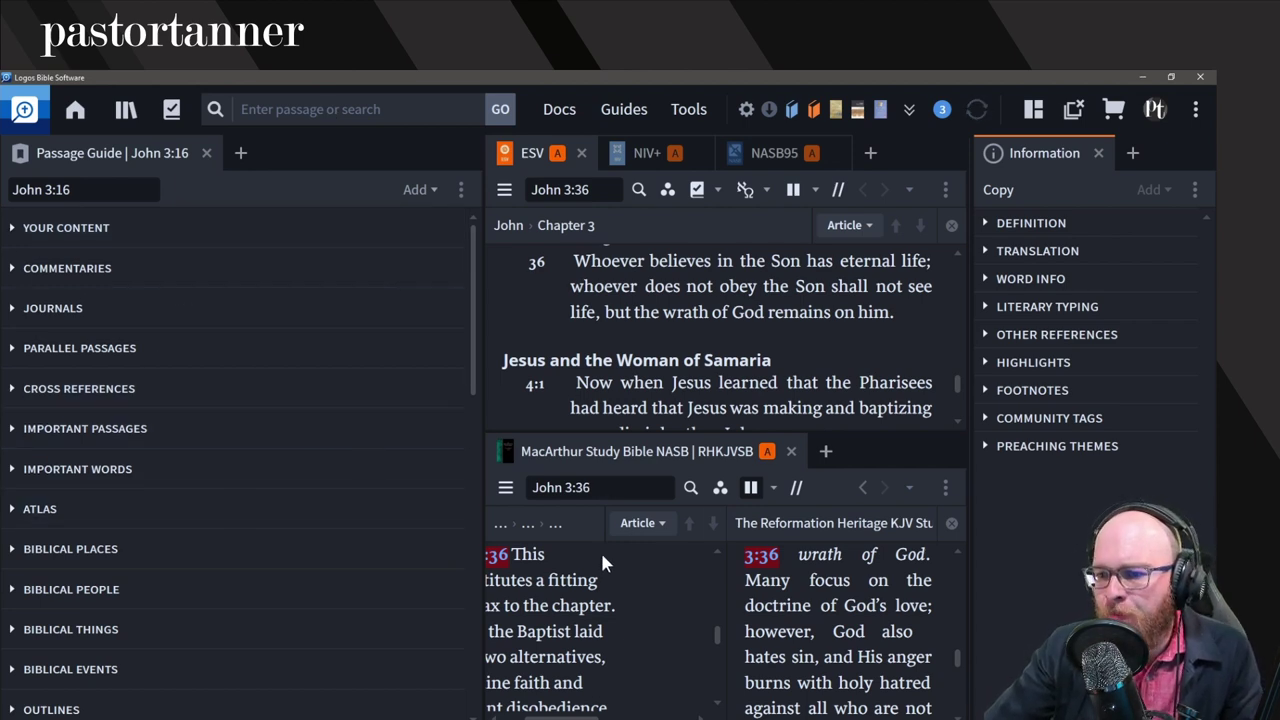
Step: Remove the parallel Reformation Heritage KJV Study Bible column from the MacArthur Study Bible NASB
{"action": "scroll", "coordinate": [582, 604], "scroll_direction": "down", "scroll_amount": 3}
{"action": "scroll", "coordinate": [582, 604], "scroll_direction": "up", "scroll_amount": 3}
{"action": "left_click", "coordinate": [563, 420]}
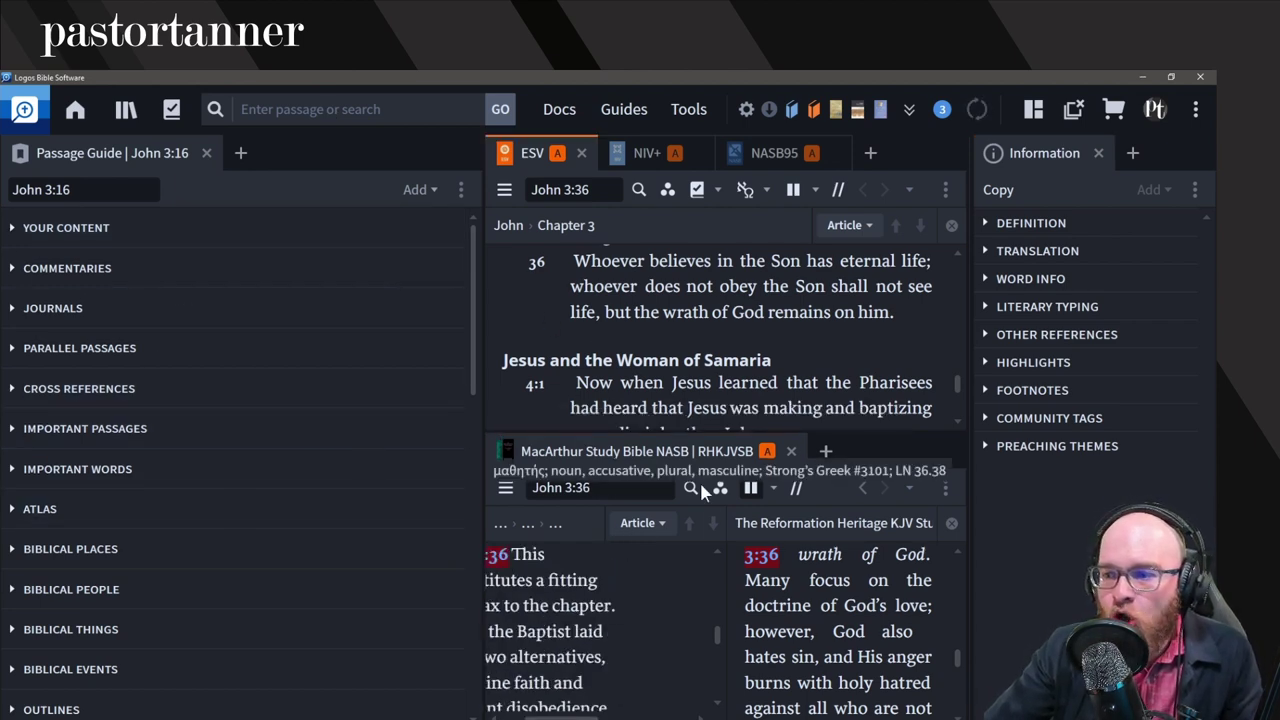
{"action": "left_click", "coordinate": [750, 487]}
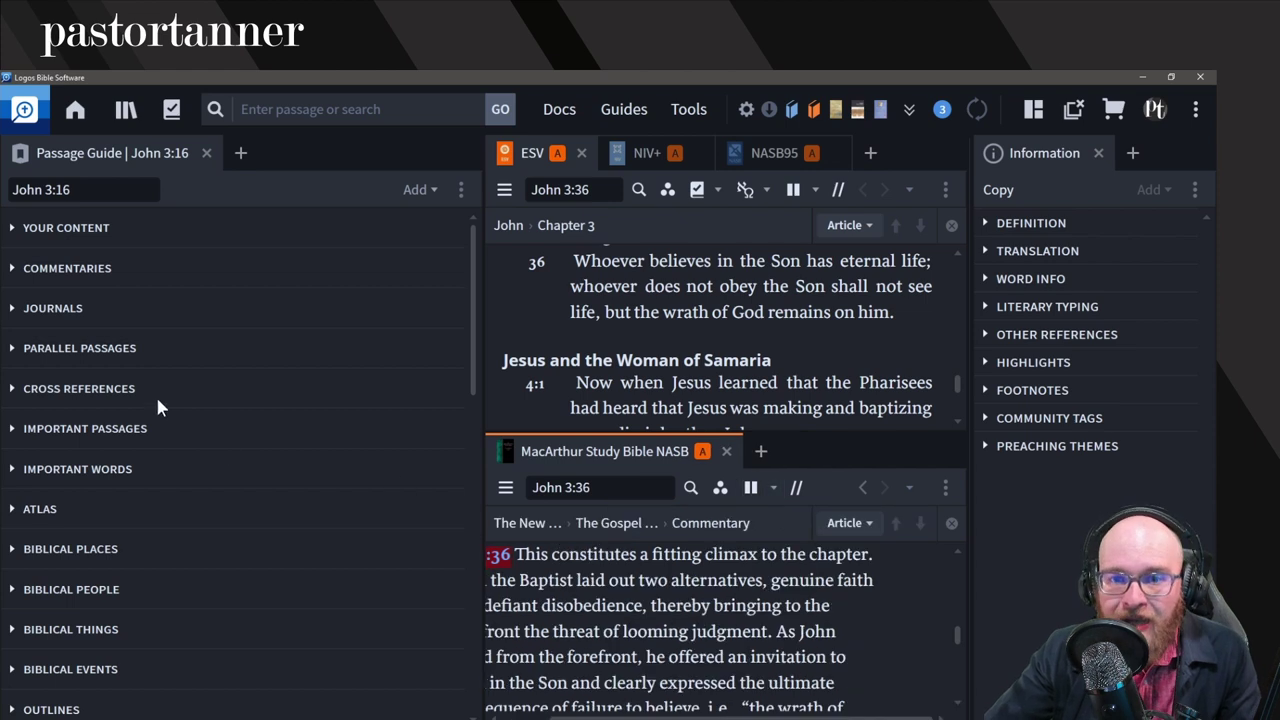
Step: Expand the Passage Guide's Commentaries for John 3:16 and open the Paideia commentary in a new tab beside the MacArthur Study Bible NASB
{"action": "left_click", "coordinate": [55, 313]}
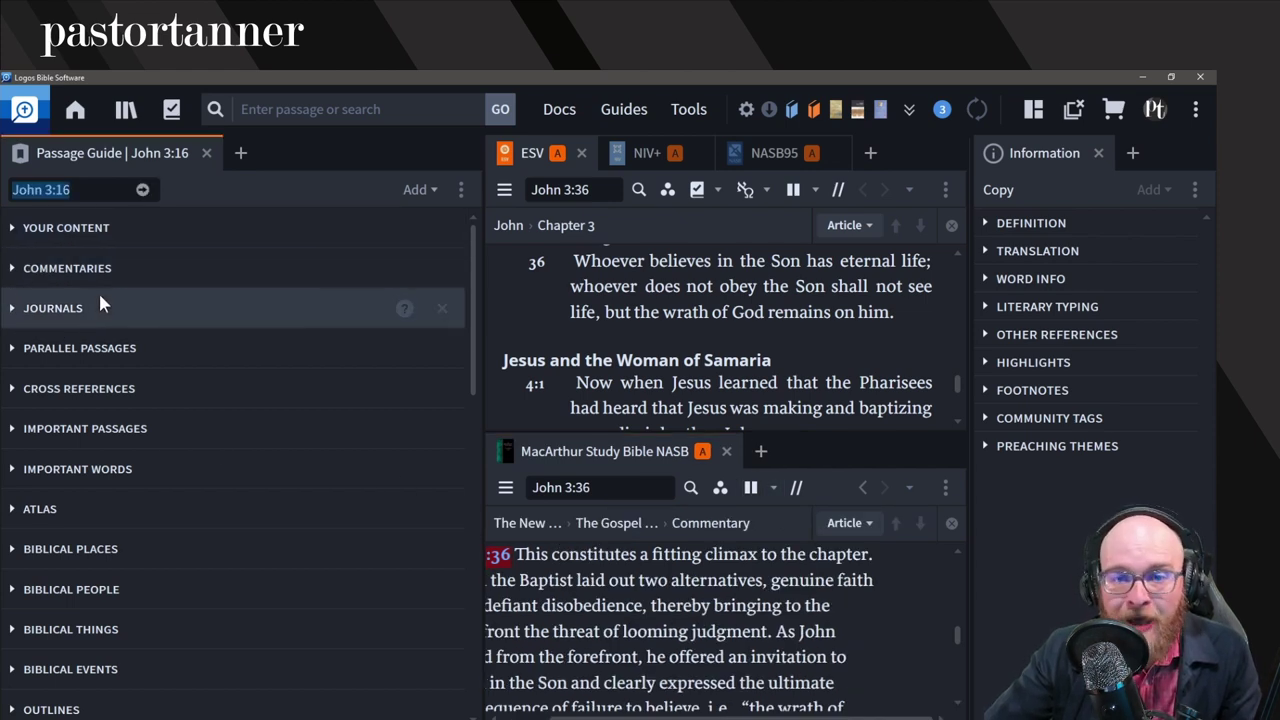
{"action": "left_click", "coordinate": [20, 272]}
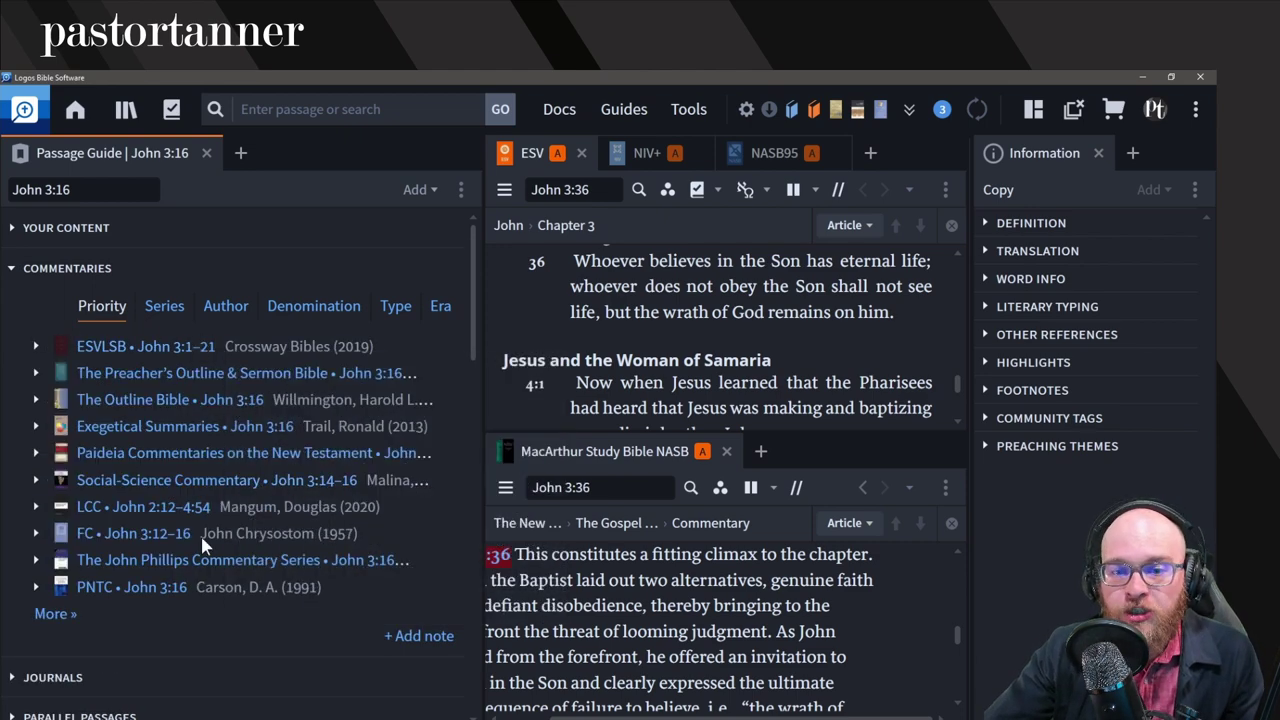
{"action": "left_click", "coordinate": [165, 455]}
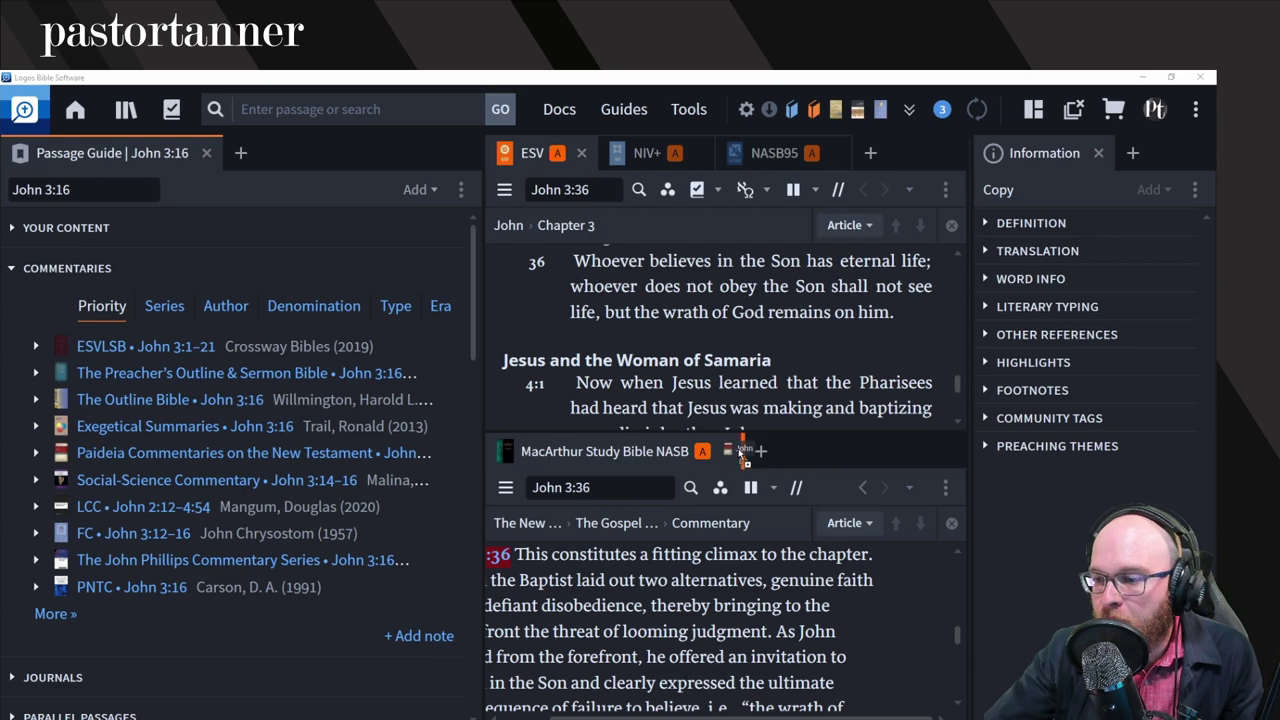
{"action": "scroll", "coordinate": [719, 607], "scroll_direction": "down", "scroll_amount": 8}
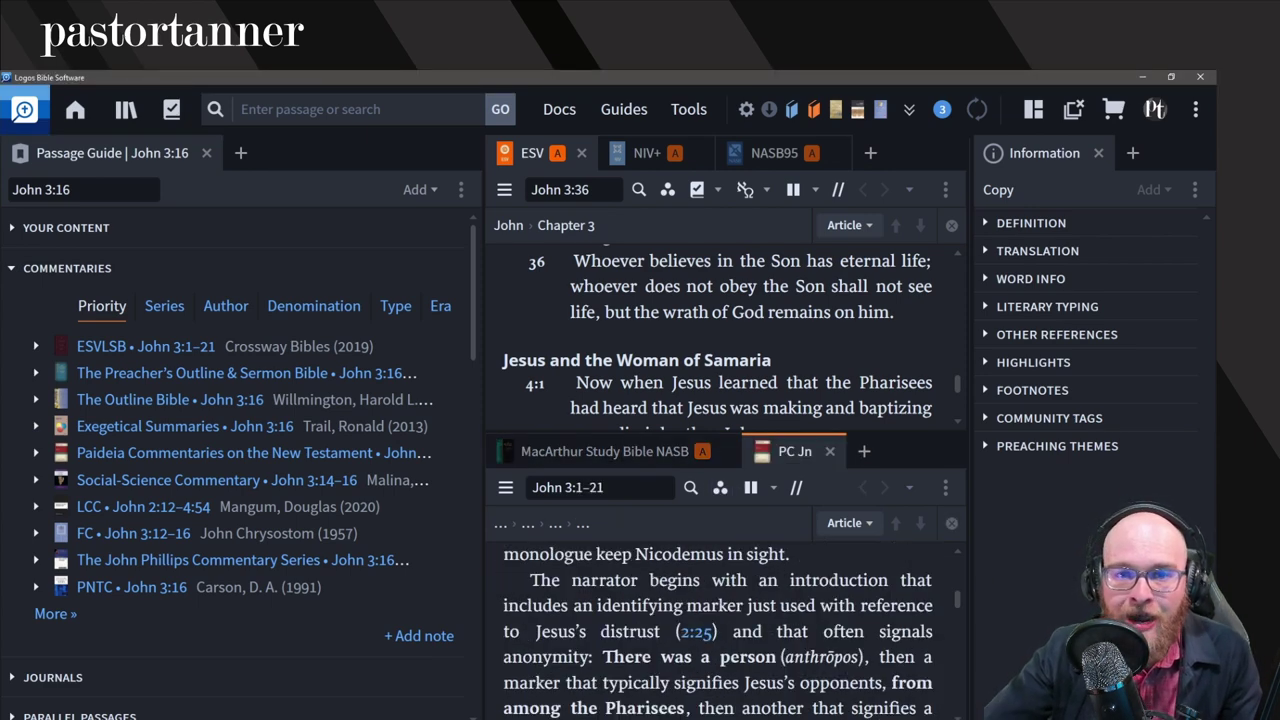
Step: Collapse the Commentaries section of the Passage Guide and expand the Journals section to view its articles
{"action": "left_click", "coordinate": [90, 268]}
{"action": "left_click", "coordinate": [100, 309]}
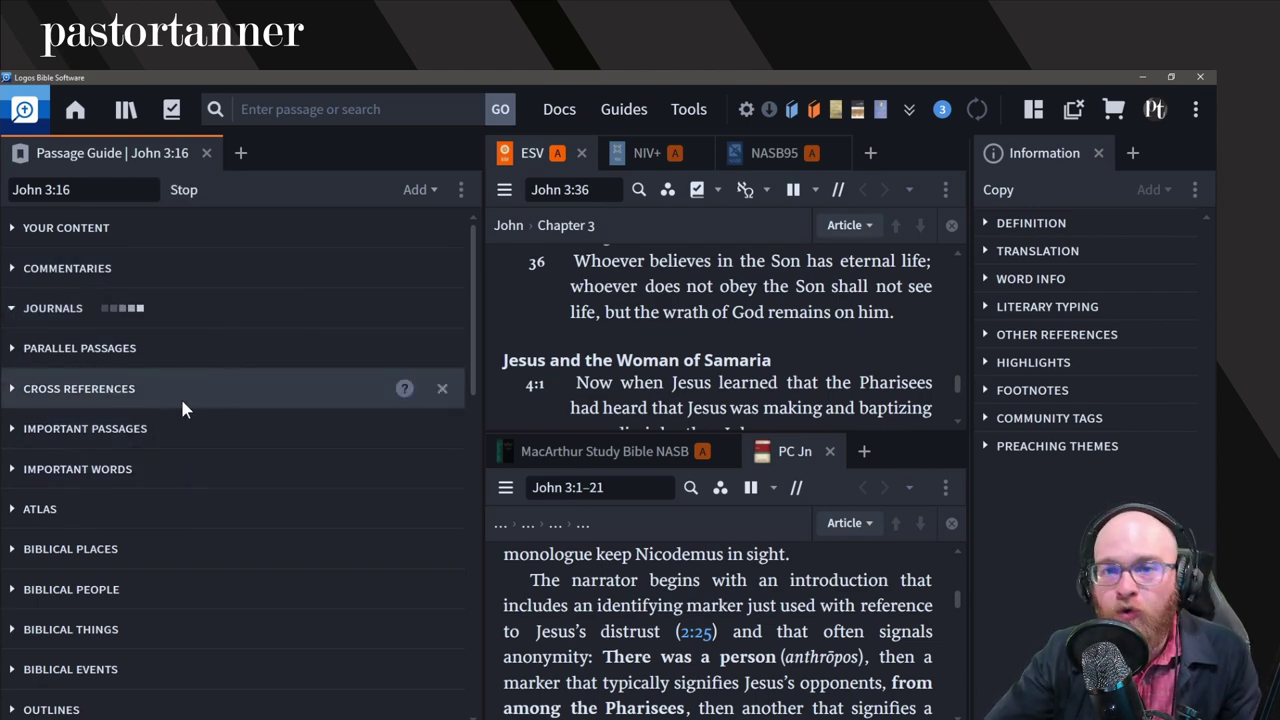
{"action": "scroll", "coordinate": [290, 434], "scroll_direction": "down", "scroll_amount": 1}
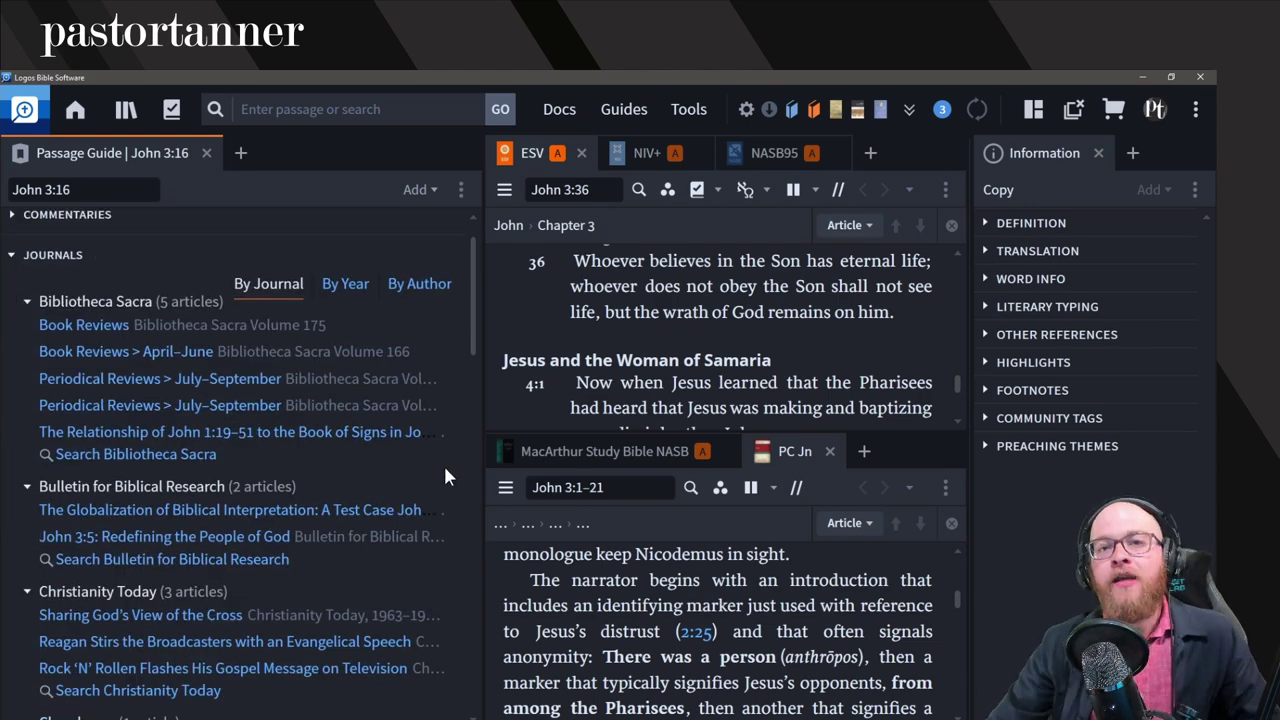